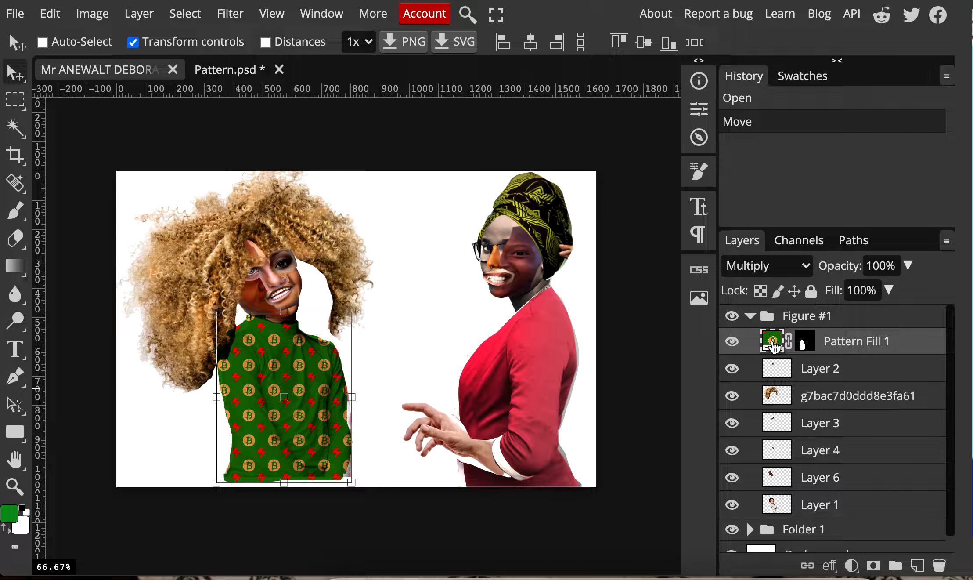
Switch the sweater's Pattern Fill 1 layer to the green pattern with black floral motifs and reduce the pattern scale
double_click(774, 346)
click(518, 288)
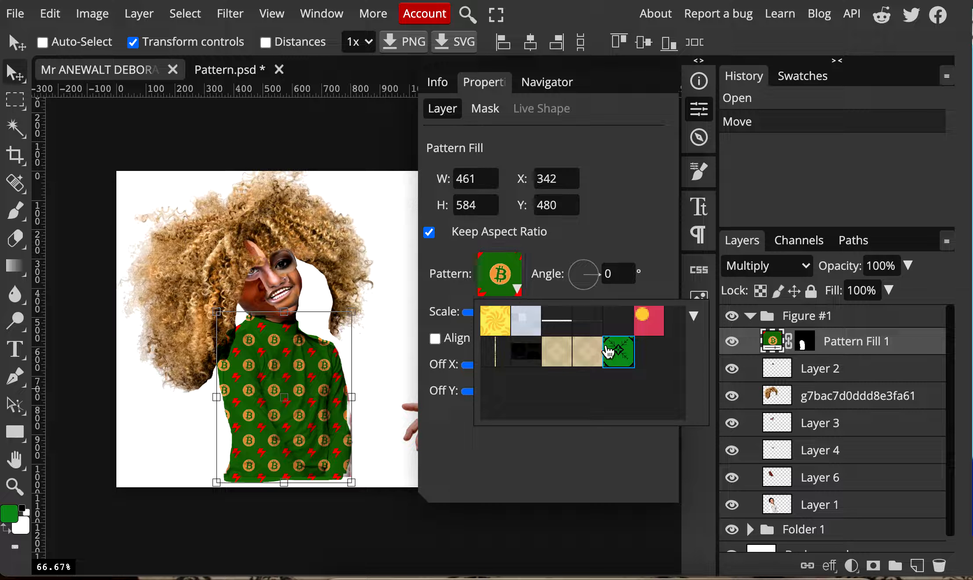
click(608, 351)
click(619, 257)
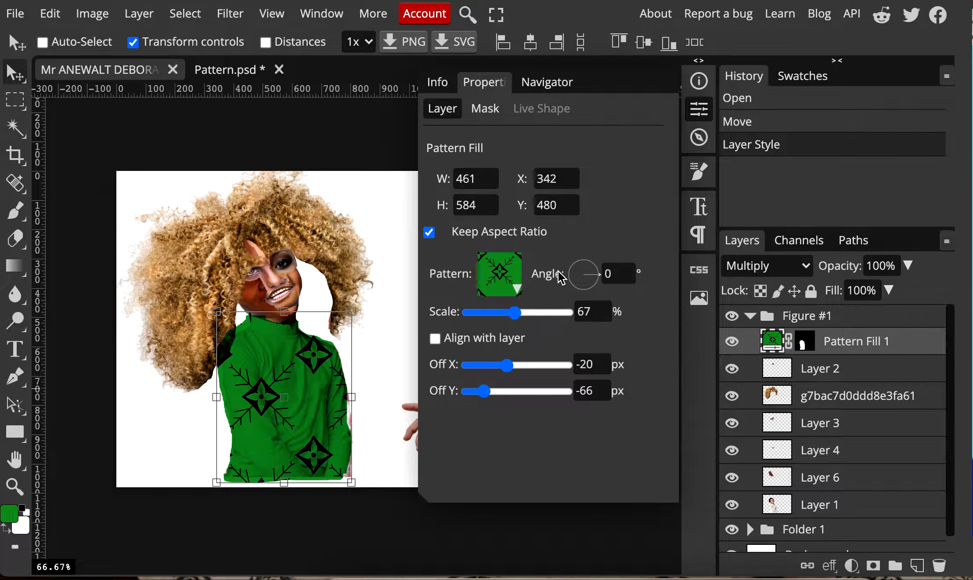
mouse_move(518, 312)
mouse_down()
mouse_move(543, 313)
mouse_move(505, 316)
mouse_up()
click(705, 114)
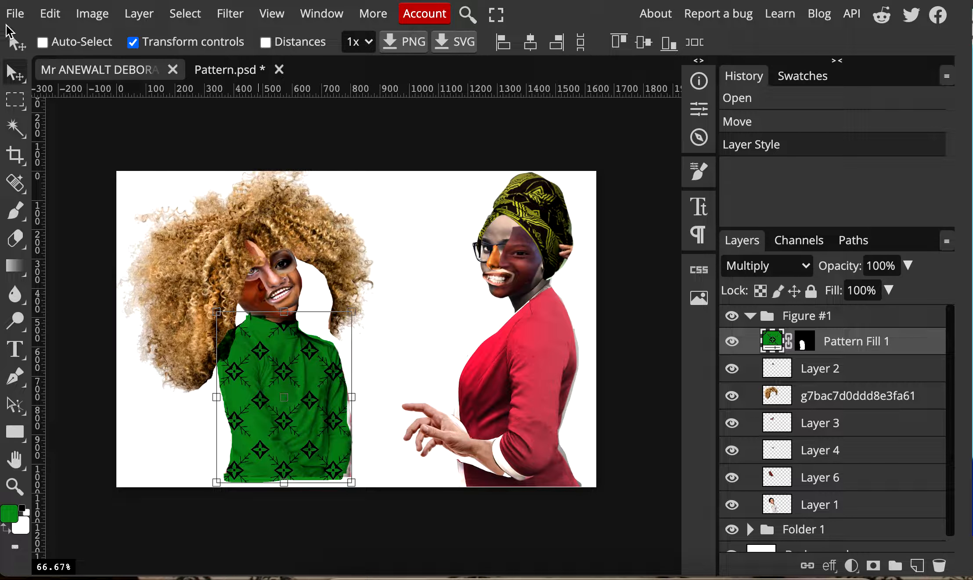
Create a new 512 x 512 px project with a white background from the power-of-two presets
click(219, 71)
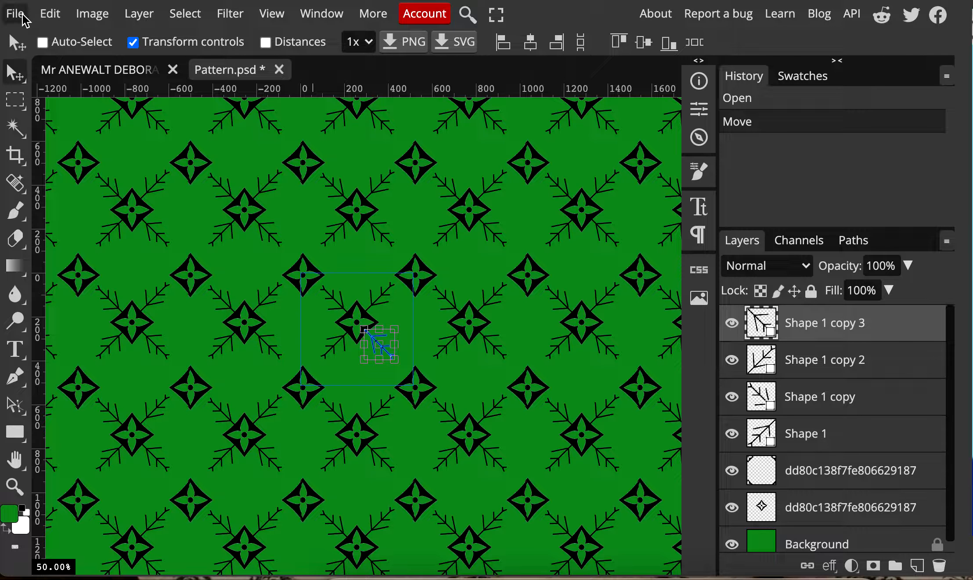
click(21, 15)
click(27, 40)
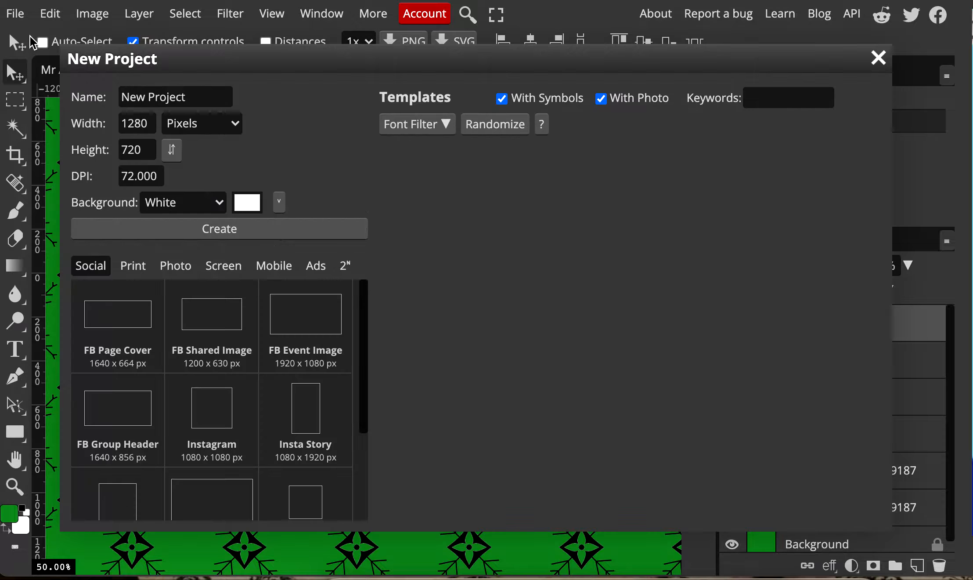
click(347, 267)
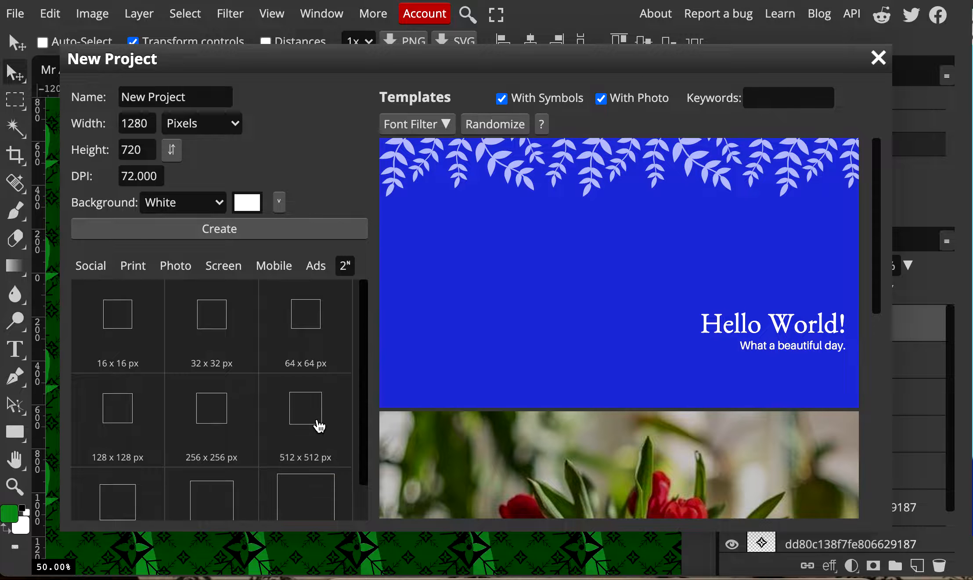
click(320, 424)
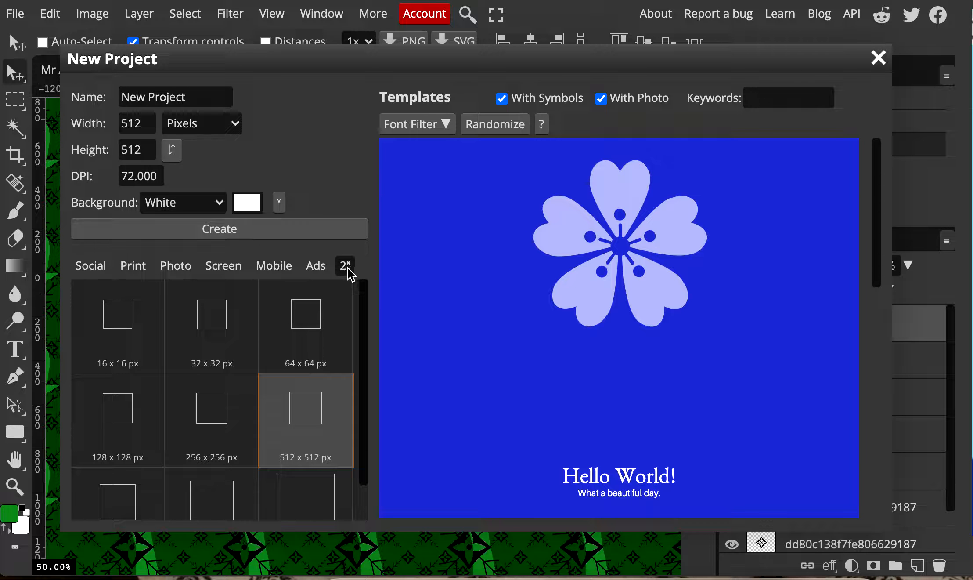
click(308, 234)
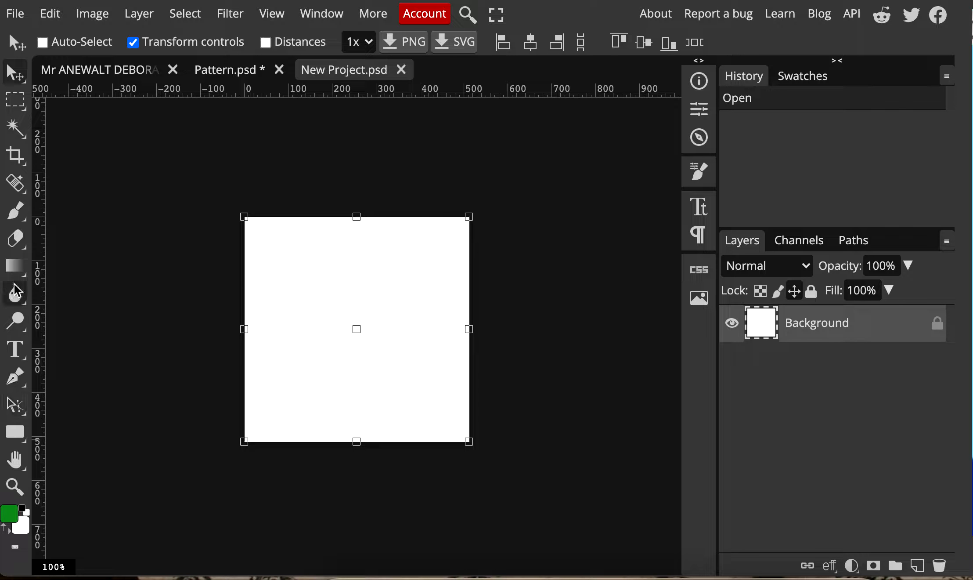
Fill the blank Background layer with the green foreground colour using the Paint Bucket tool
click(15, 266)
click(66, 295)
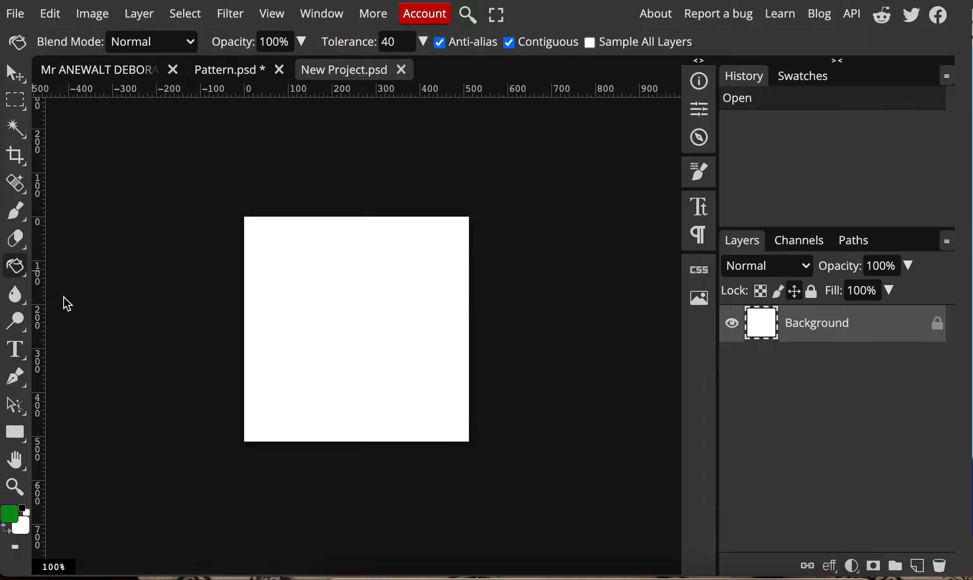
click(332, 325)
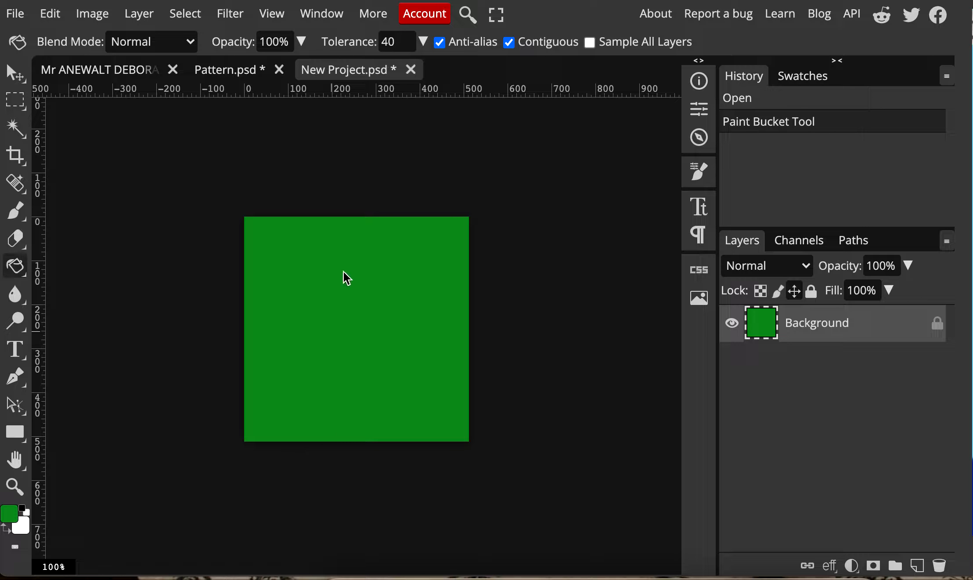
Draw a solid thumbs-up custom shape about 200 px wide near the middle of the green canvas
click(21, 436)
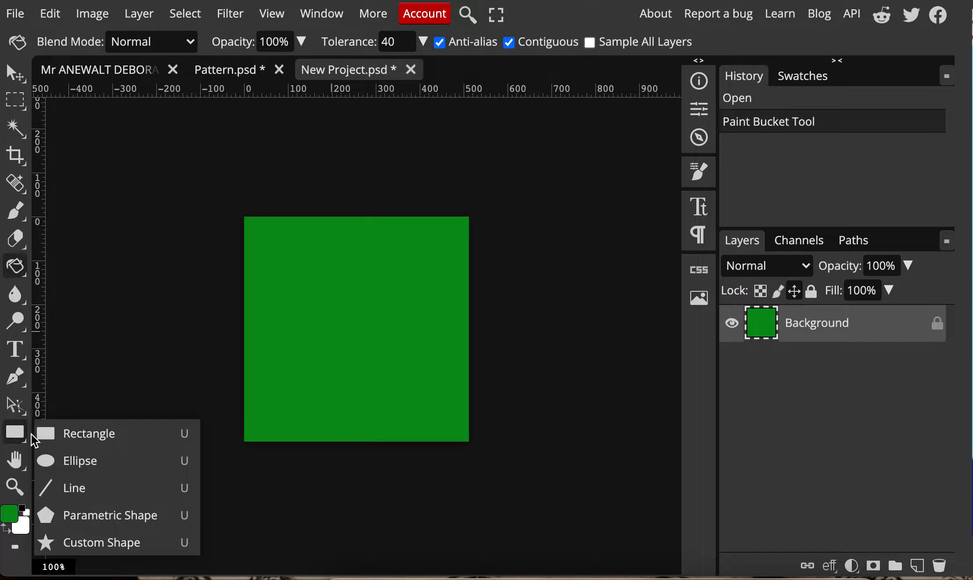
click(71, 545)
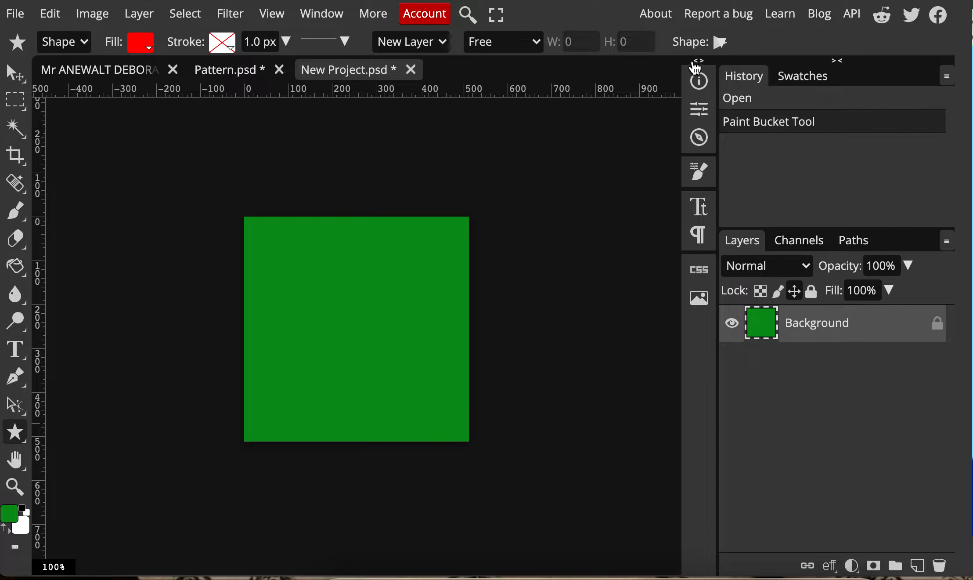
click(721, 42)
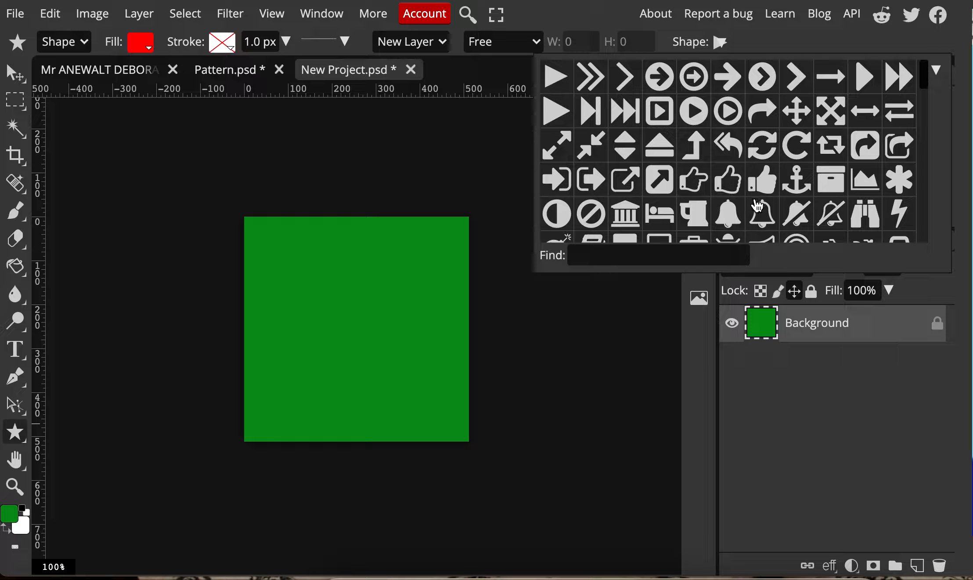
click(763, 183)
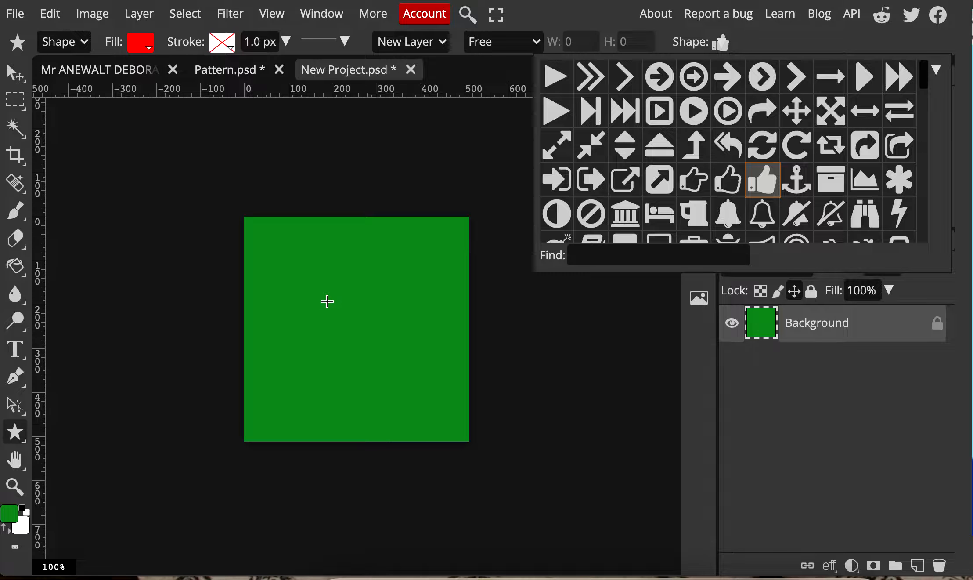
drag(326, 300, 385, 400)
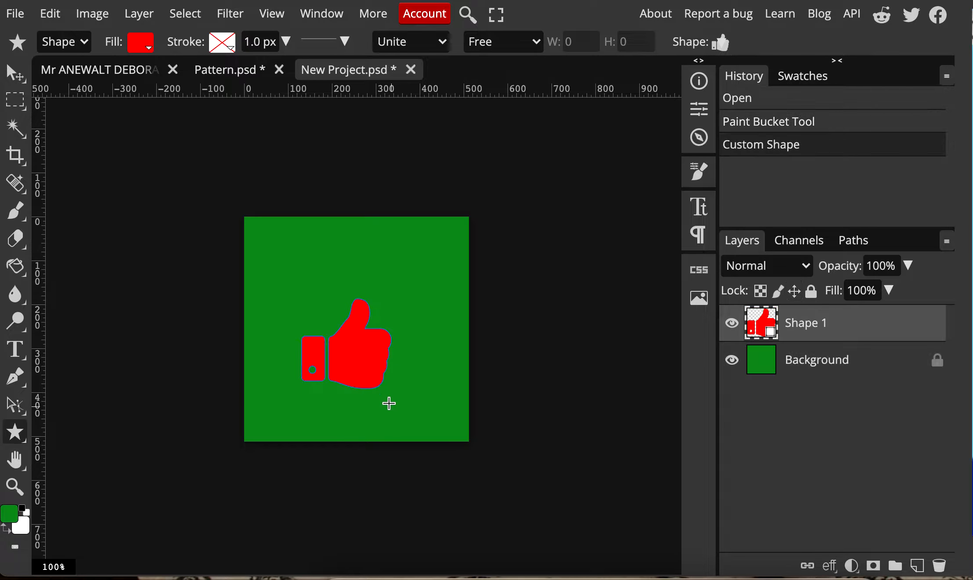
Change the thumbs-up shape's fill to black and move it up and right, vertically near the canvas centre
click(149, 46)
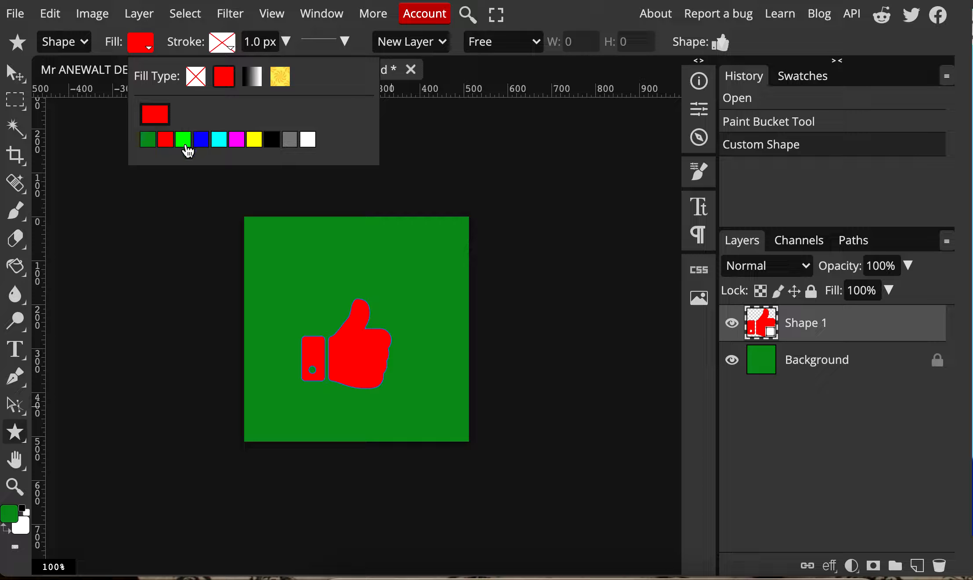
click(205, 143)
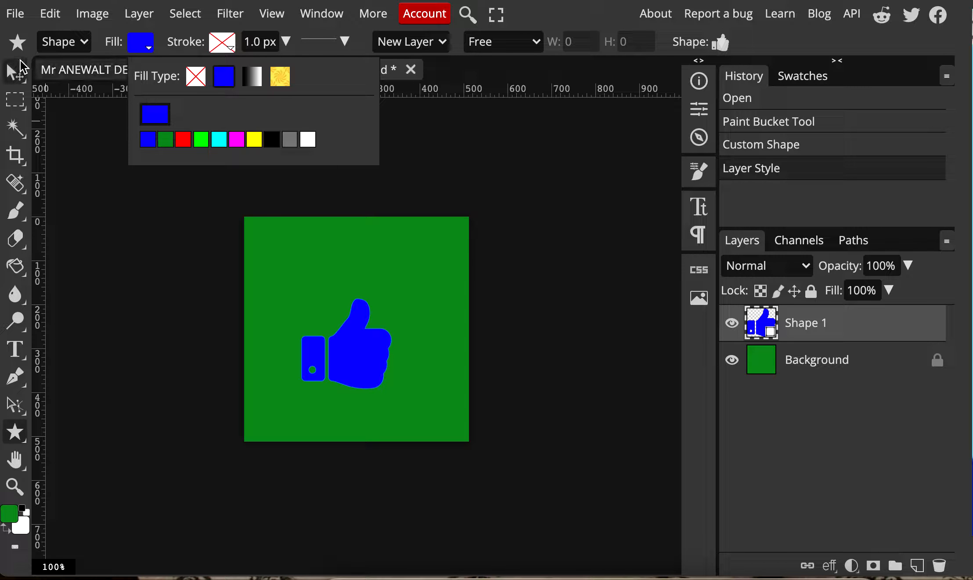
click(273, 141)
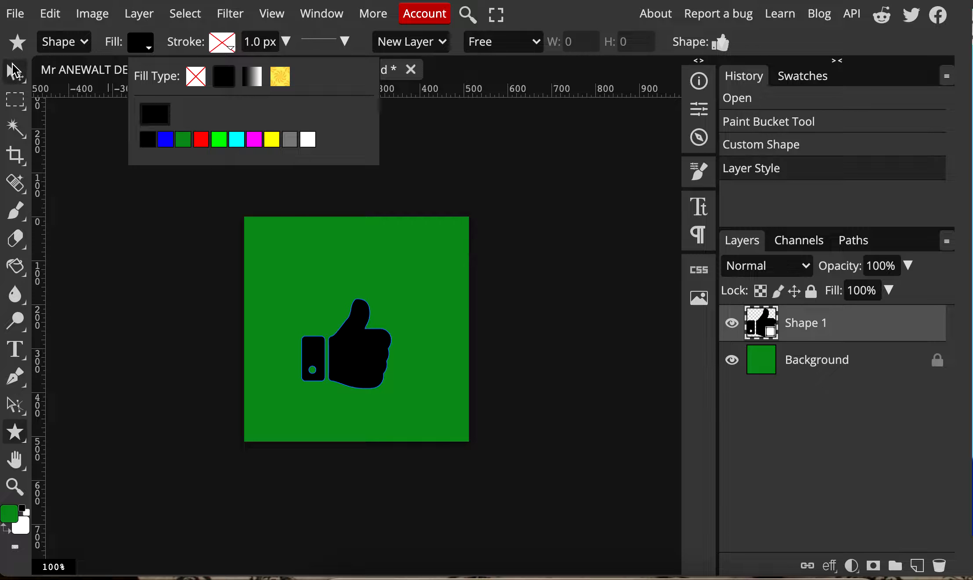
click(13, 71)
drag(360, 351, 383, 328)
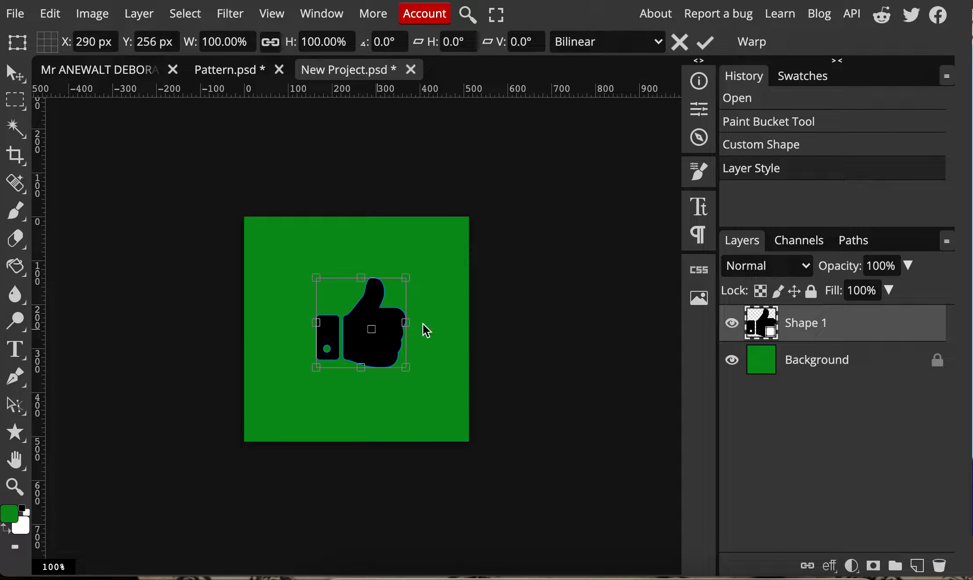
Add a black right-pointing arrow custom shape about 150 px wide in the canvas's upper-left area
click(16, 433)
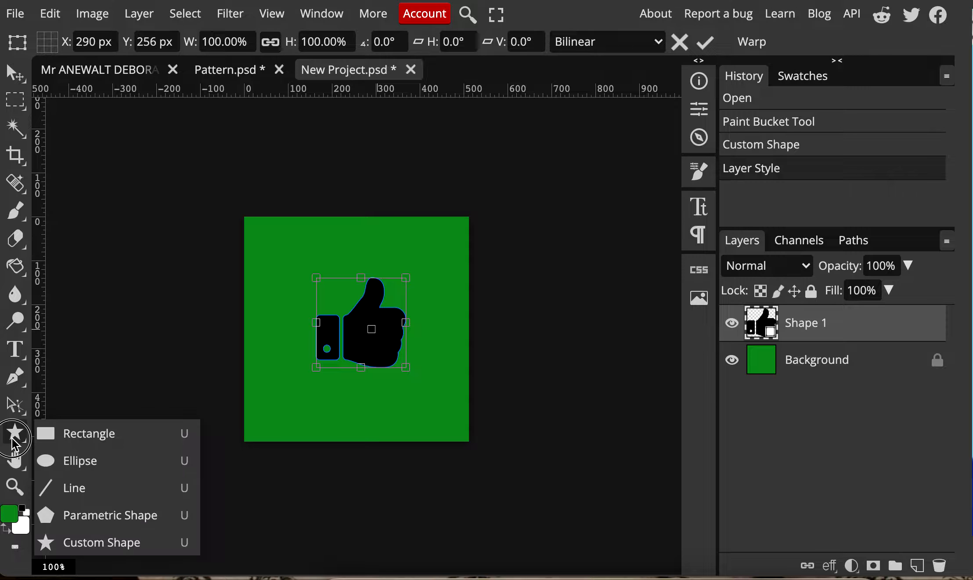
click(72, 544)
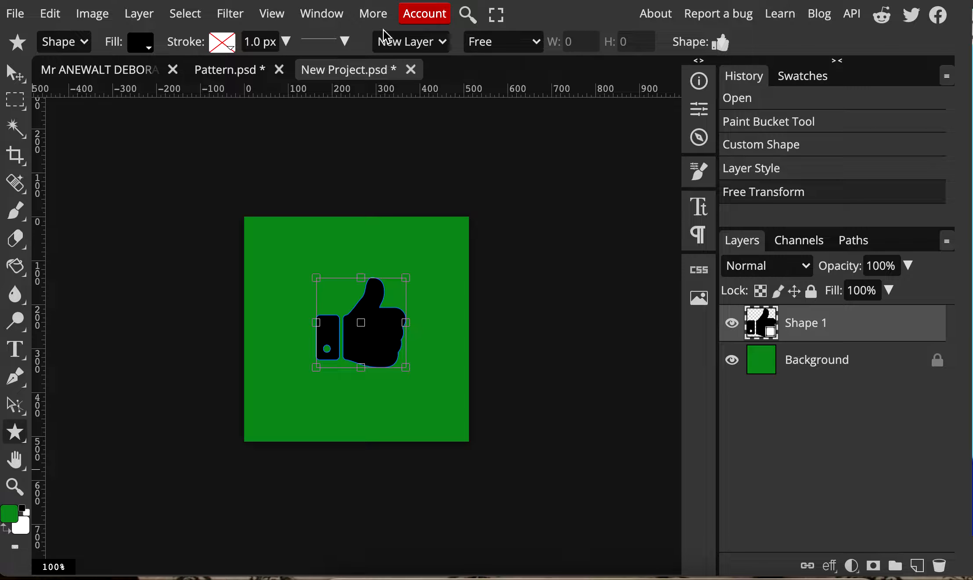
click(721, 42)
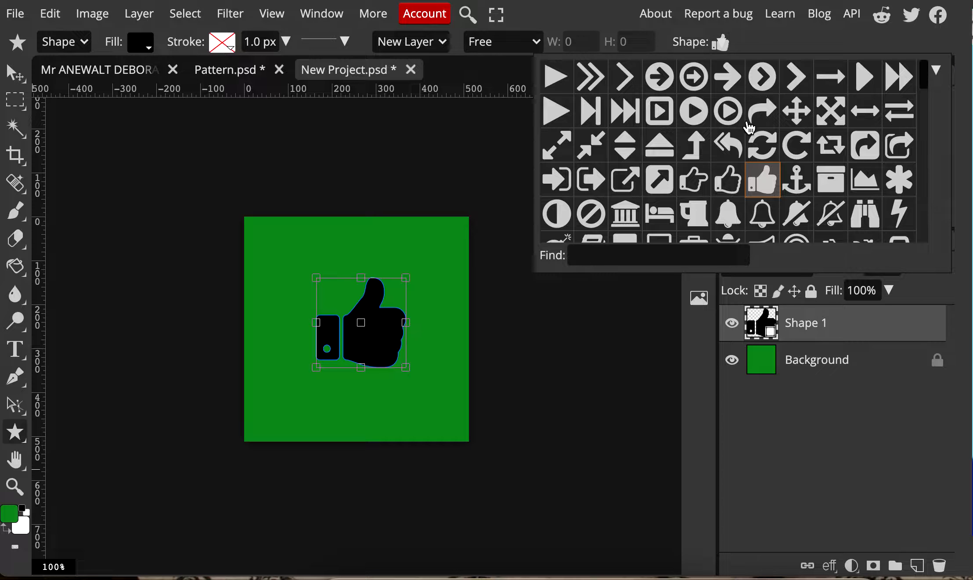
click(728, 76)
drag(273, 222, 336, 289)
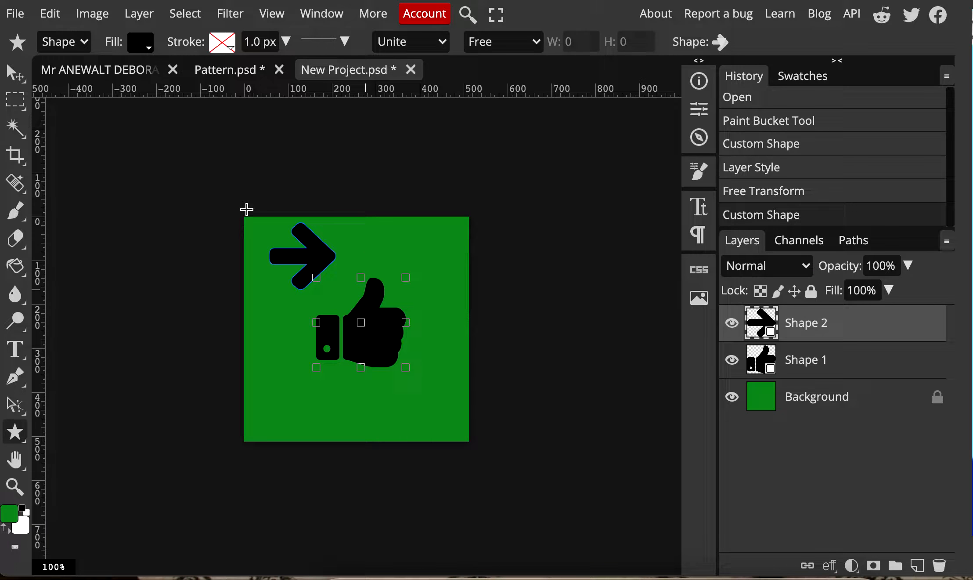
Stretch the arrow to 191.45% width at 100% height and place it above the thumbs-up, near the canvas's upper-left corner
click(16, 72)
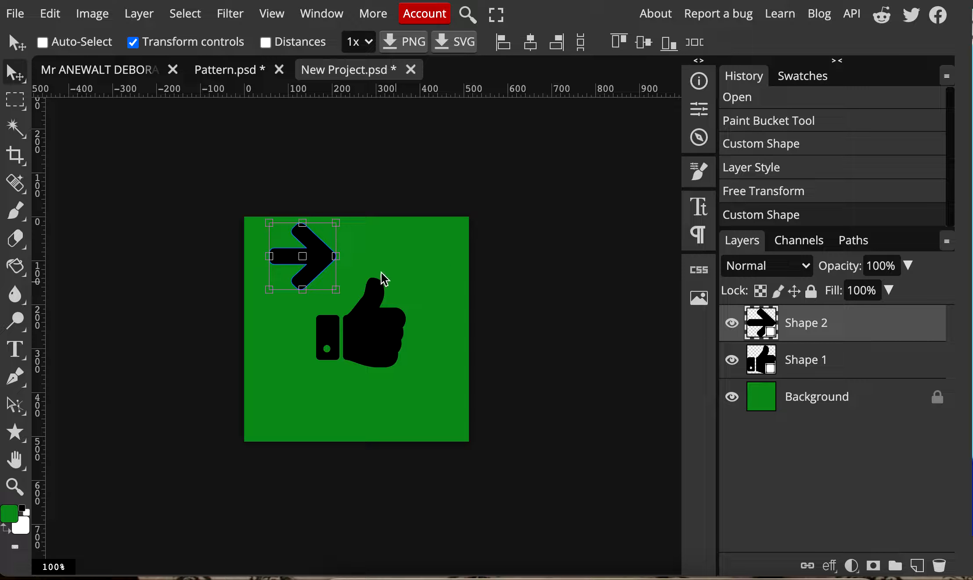
drag(340, 260, 401, 261)
mouse_move(382, 255)
mouse_down()
mouse_move(358, 255)
mouse_move(369, 257)
mouse_up()
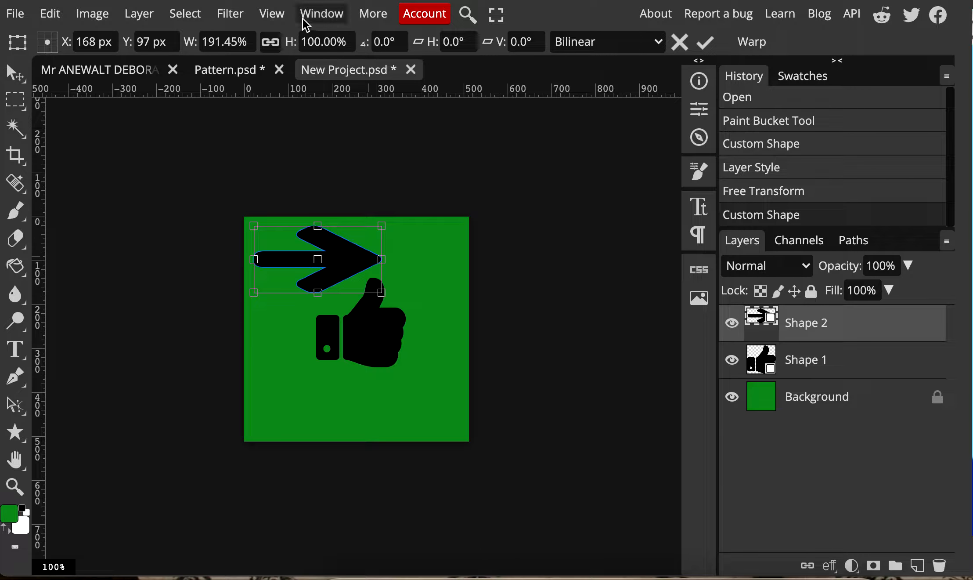
key(Return)
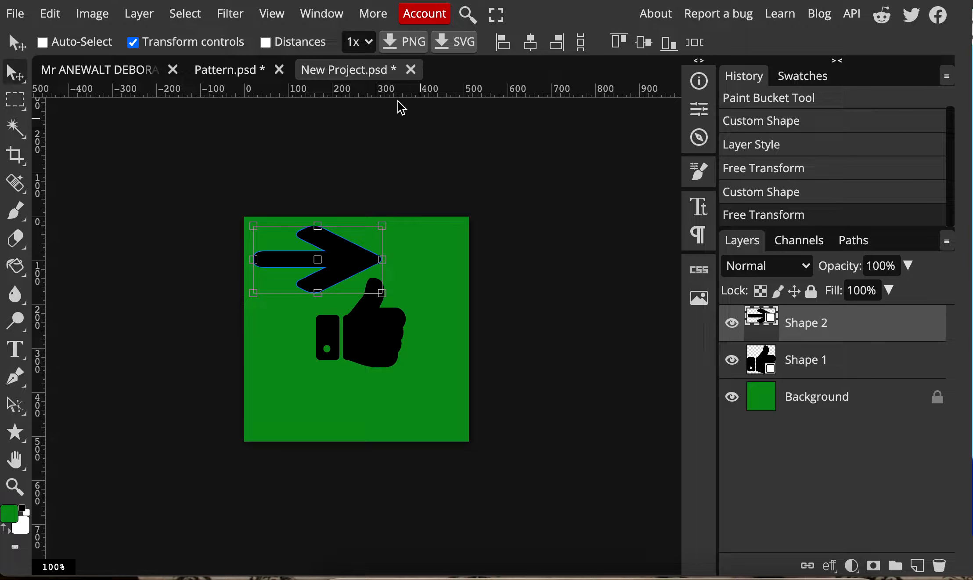
Try to apply the Offset filter to the arrow's vector shape layer
click(239, 17)
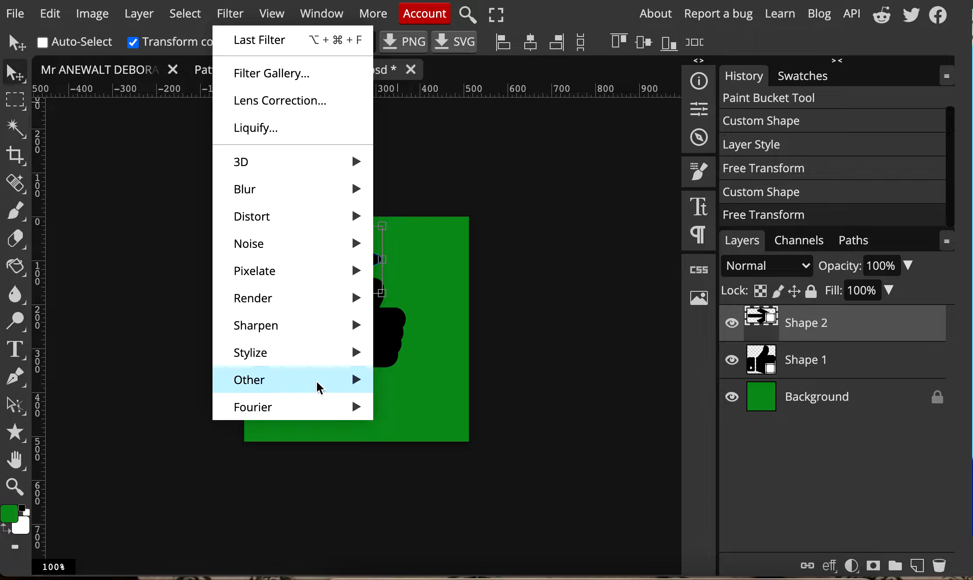
mouse_move(321, 386)
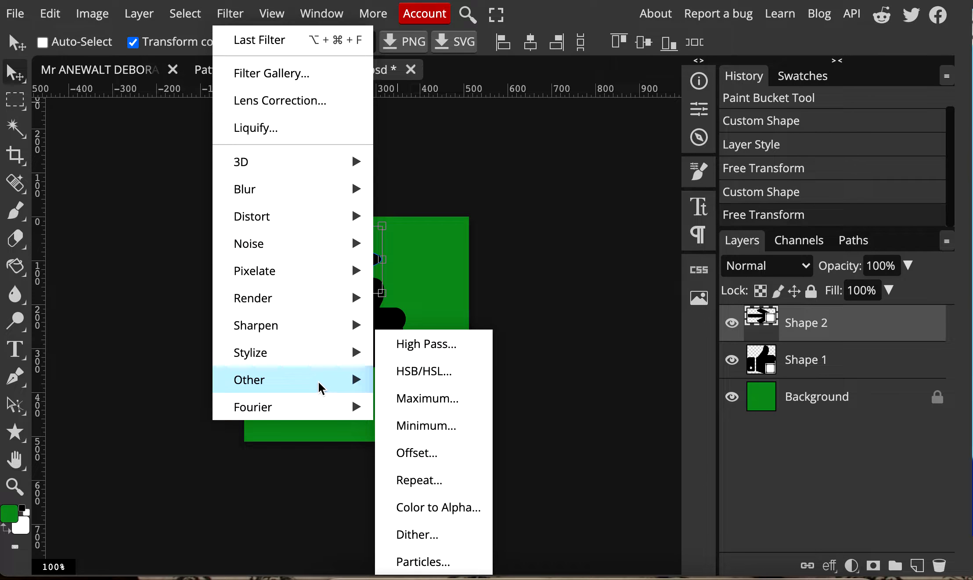
click(439, 454)
Rasterize the arrow layer and offset it by -132 px horizontally and 408 px vertically with Wrap Around
click(139, 14)
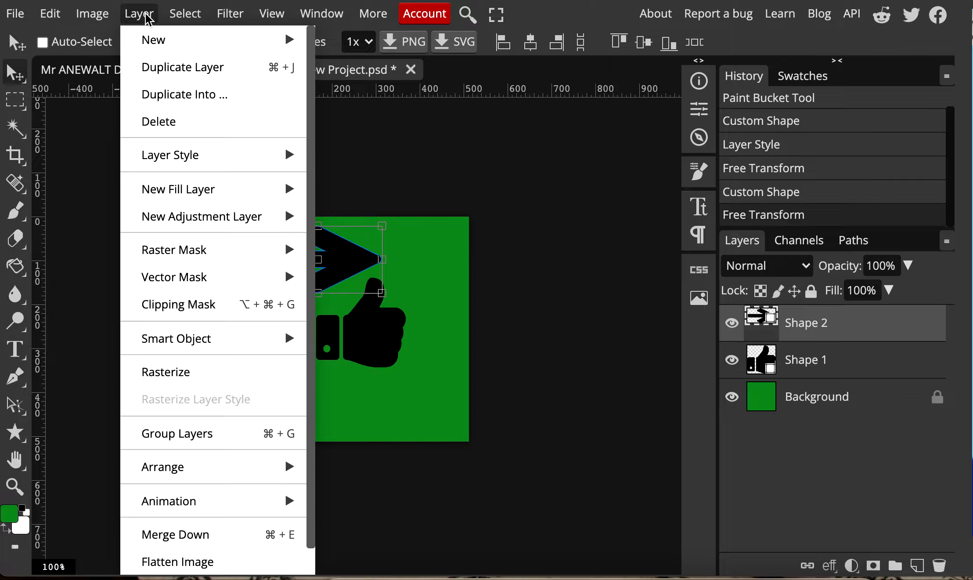
click(183, 371)
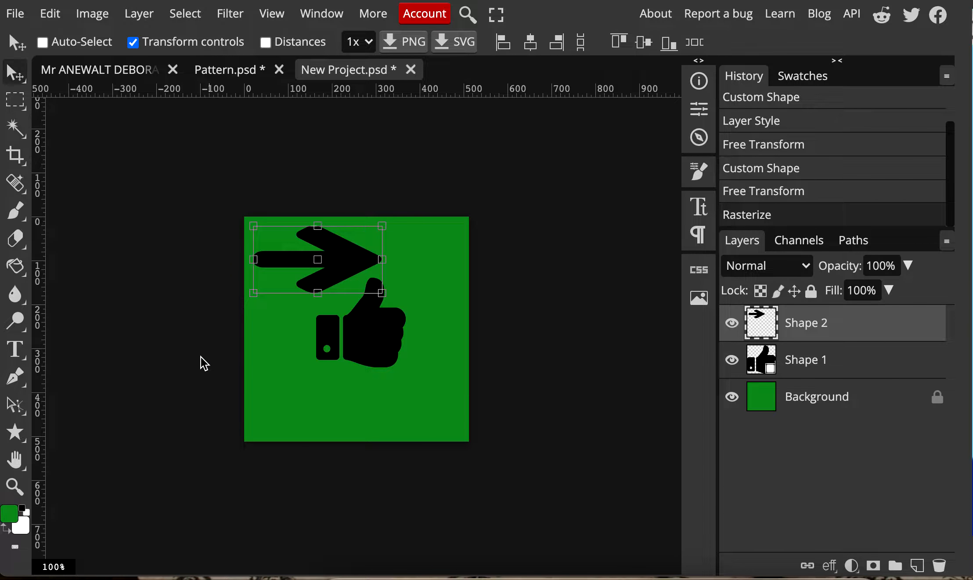
click(230, 13)
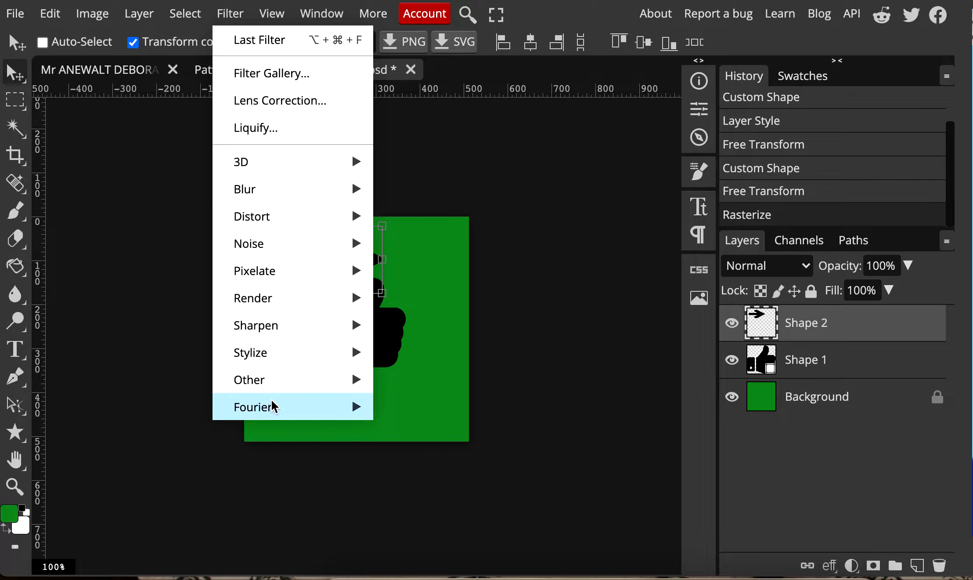
mouse_move(281, 390)
click(444, 457)
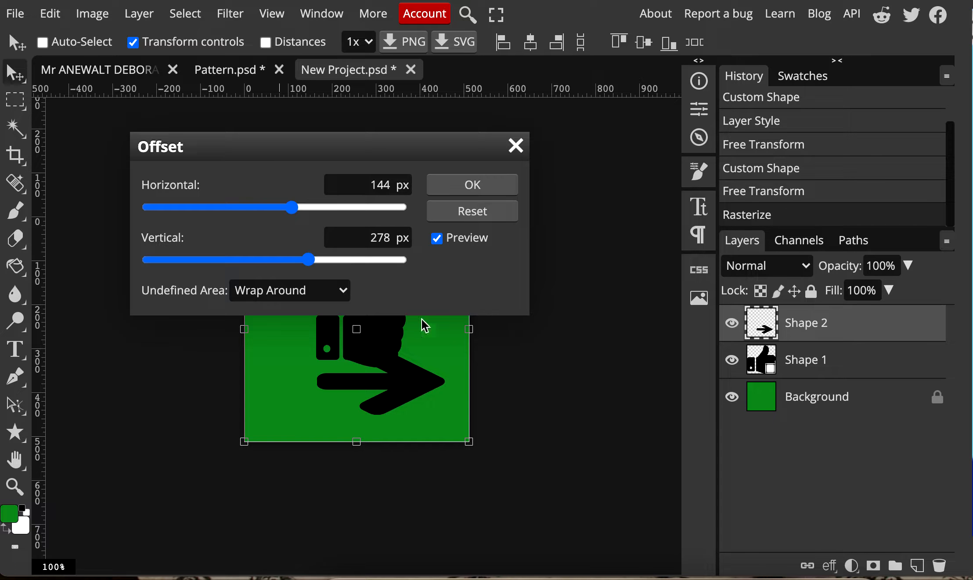
drag(389, 147, 749, 75)
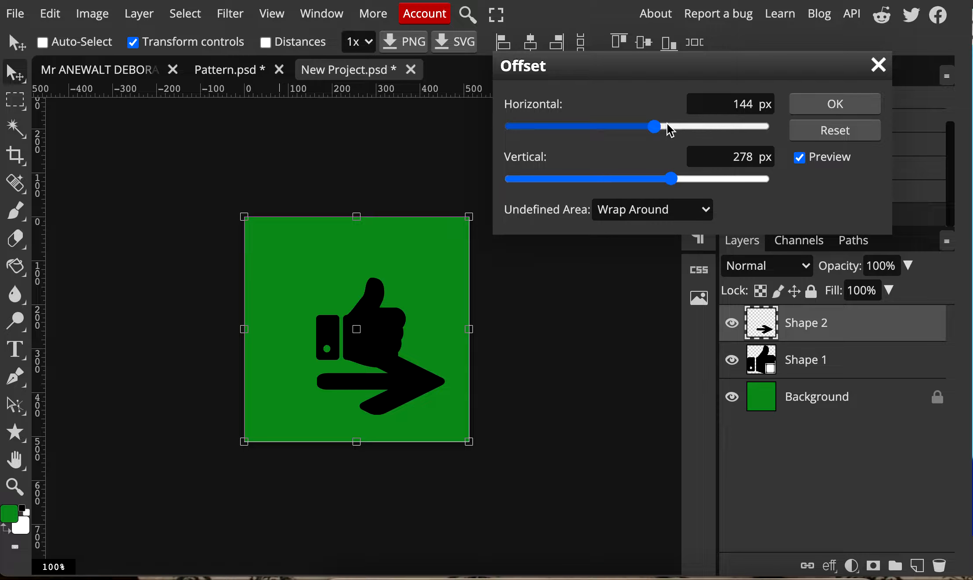
drag(654, 127, 626, 138)
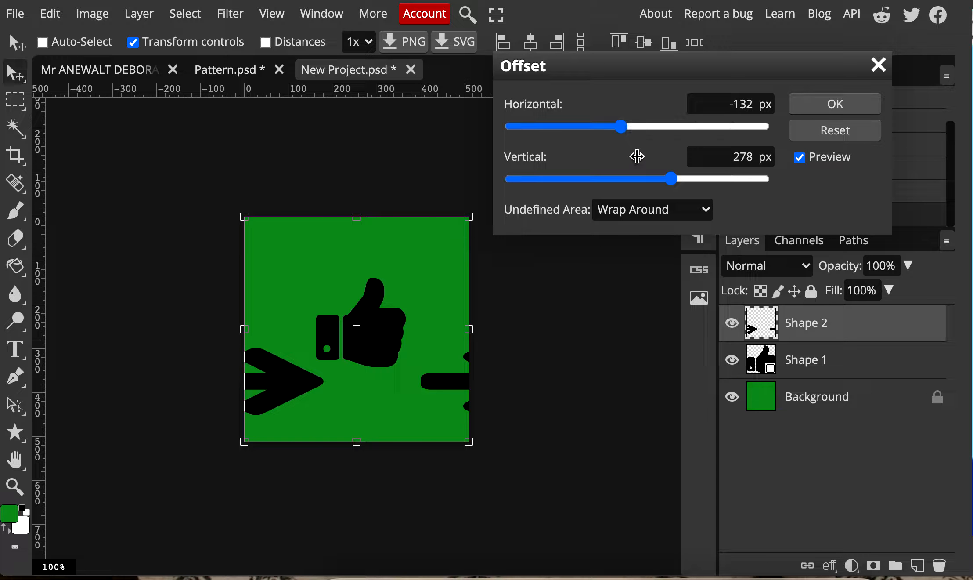
drag(674, 181, 690, 184)
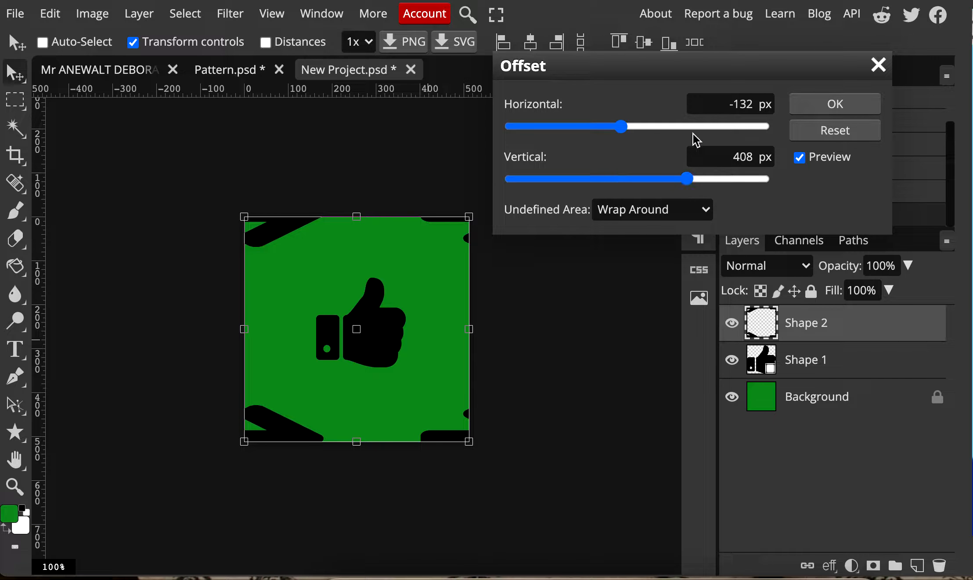
click(848, 112)
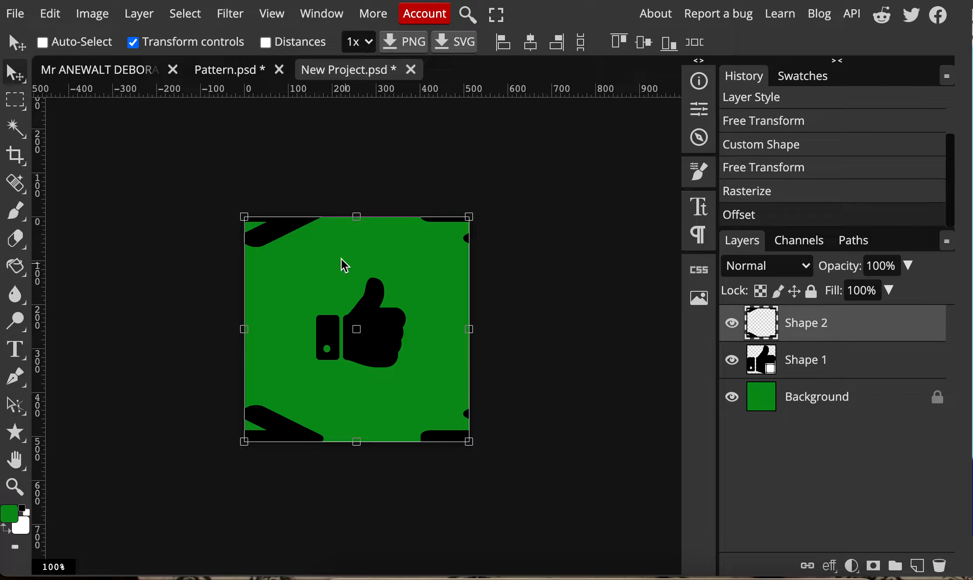
Preview the tile as a repeating pattern to examine how the arrows and thumbs-up shapes join, then return to the single-tile view
click(284, 16)
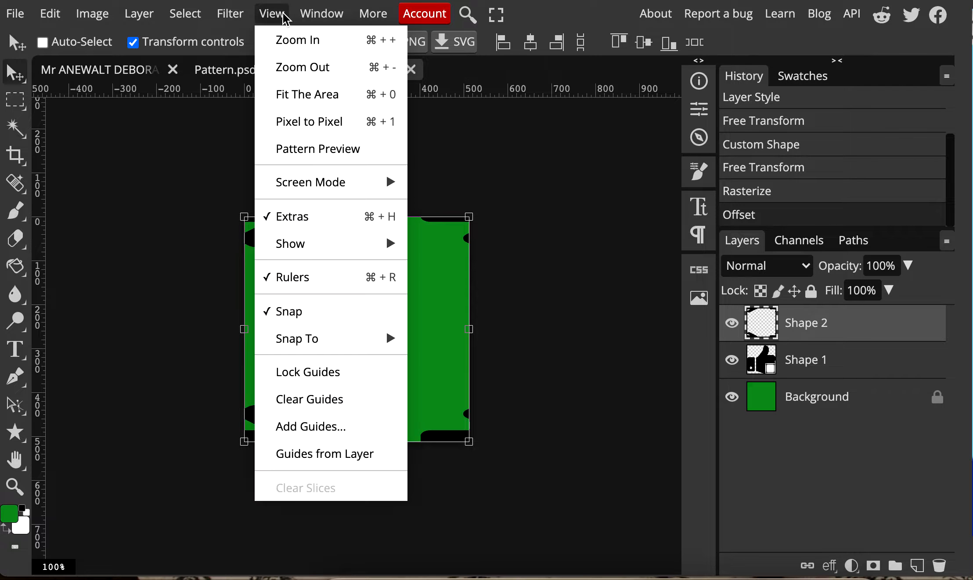
click(319, 150)
scroll(356, 411, down, 5)
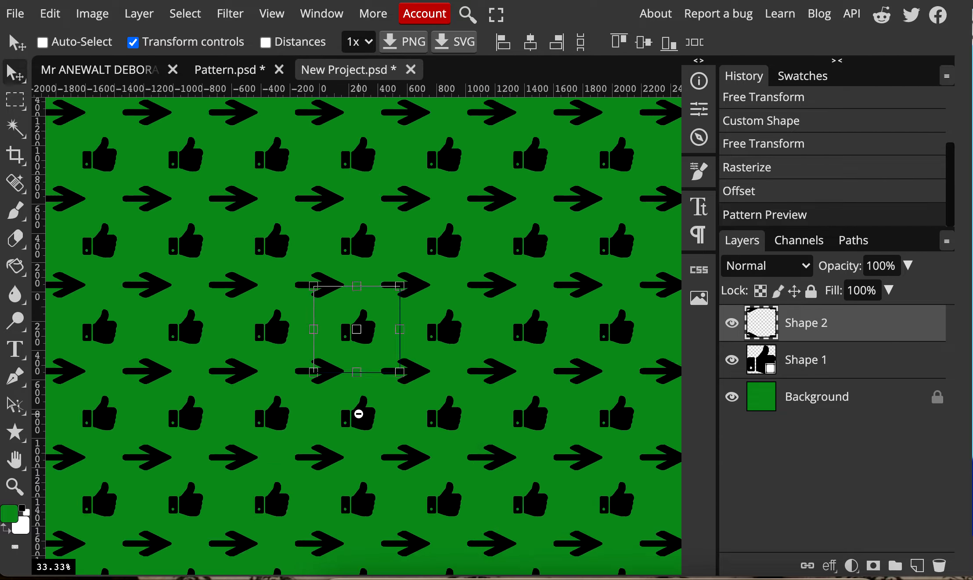
scroll(358, 377, up, 6)
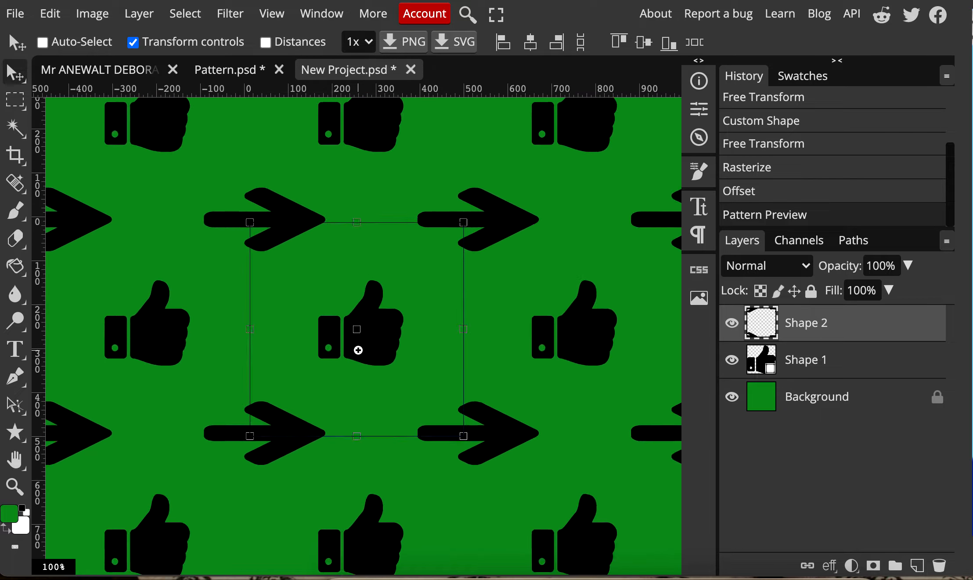
scroll(326, 433, down, 2)
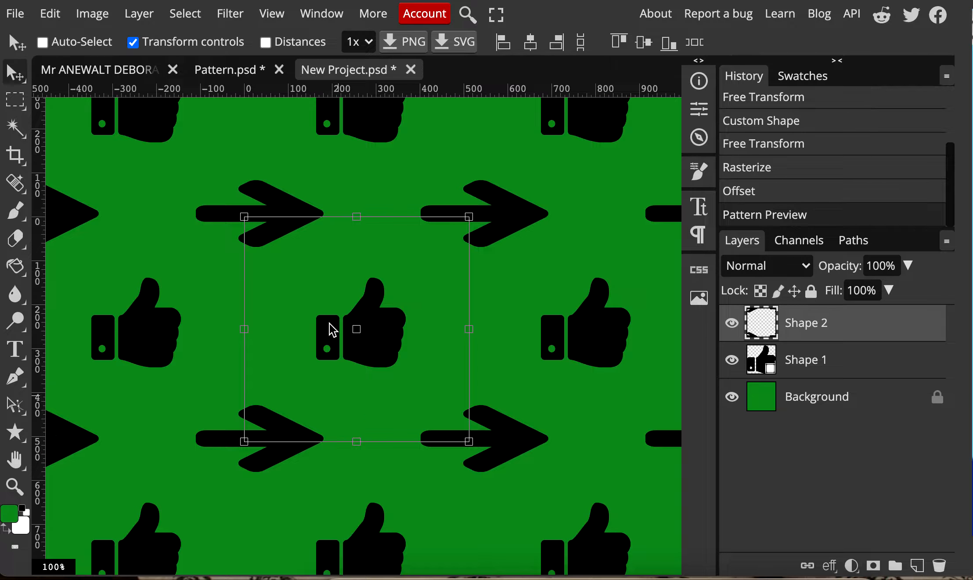
click(273, 14)
click(306, 148)
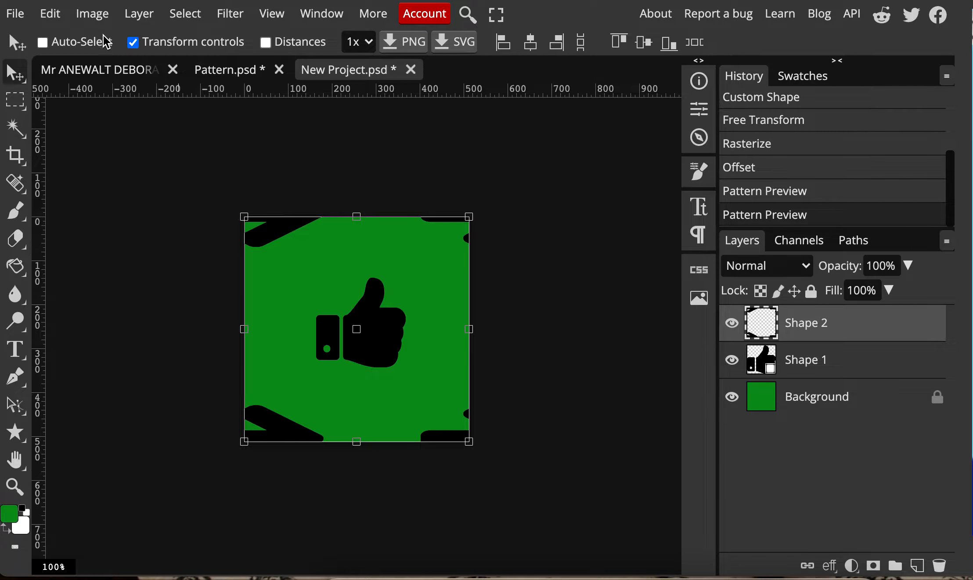
Define the finished green thumbs-up and arrow tile as a new pattern
click(57, 15)
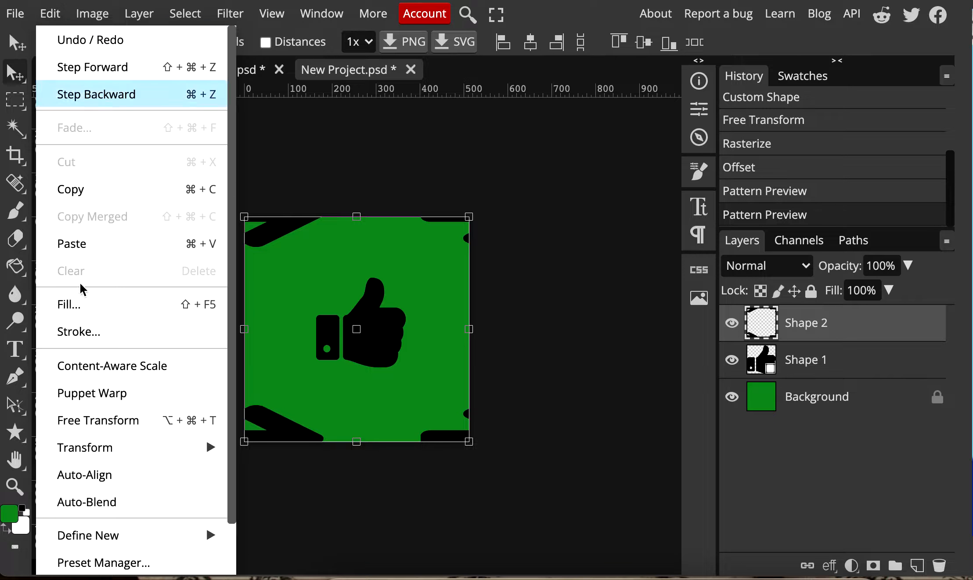
mouse_move(127, 542)
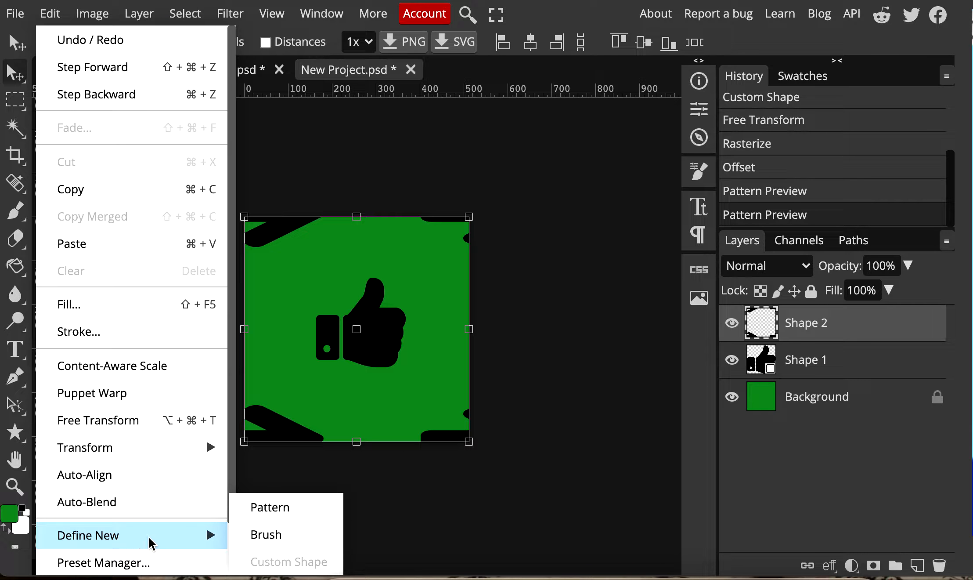
click(281, 512)
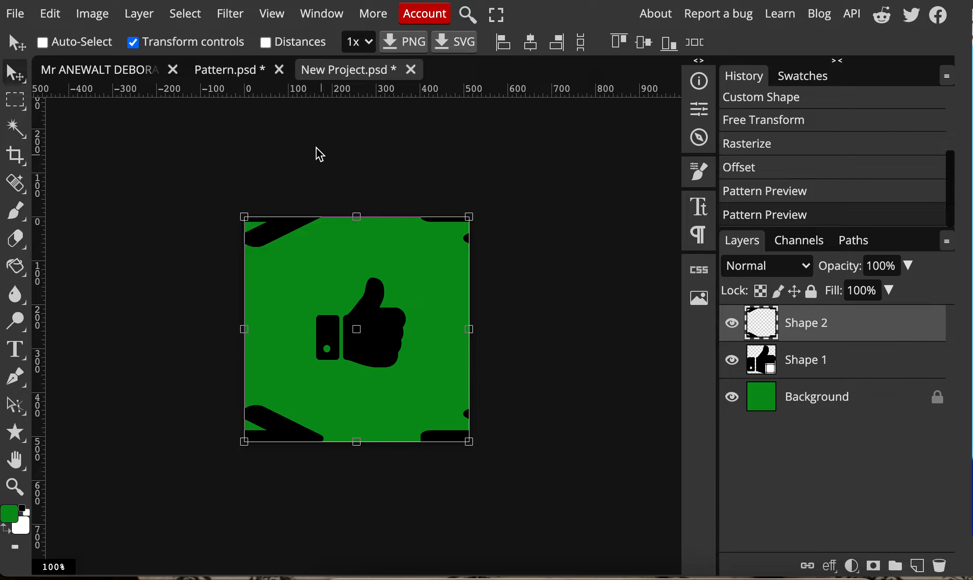
In the collage document, delete the curly-haired figure's Pattern Fill 1 layer and lasso-select the figure's white turtleneck
click(116, 70)
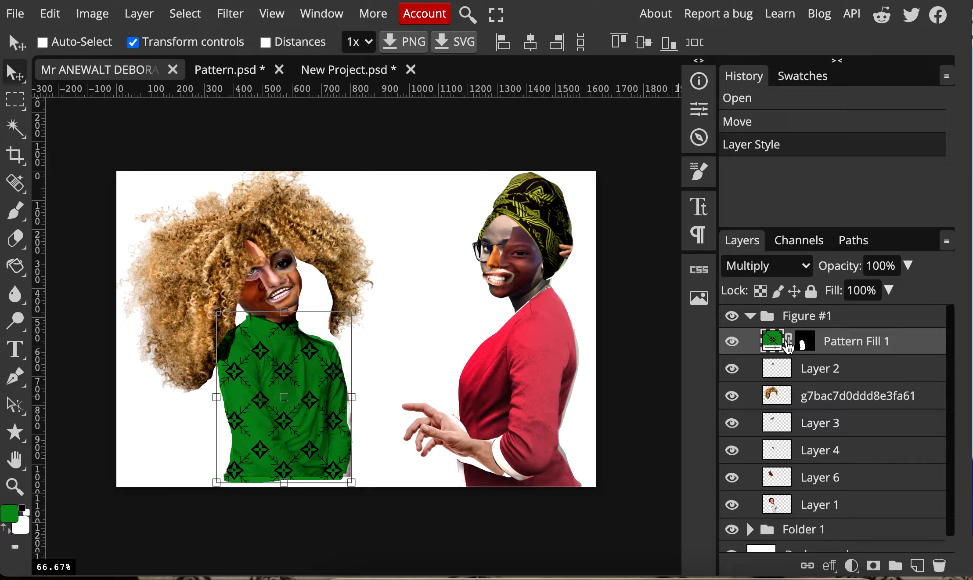
click(939, 566)
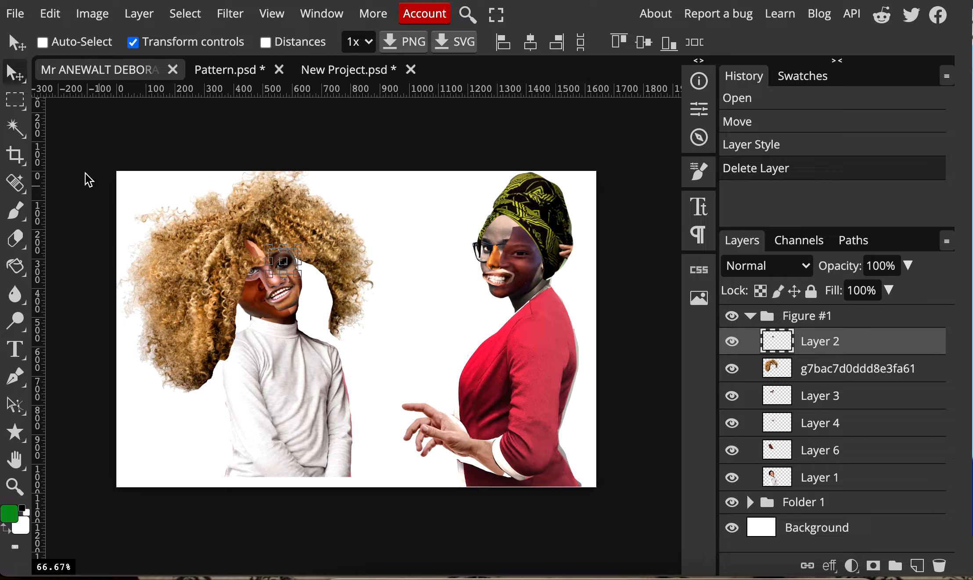
click(15, 100)
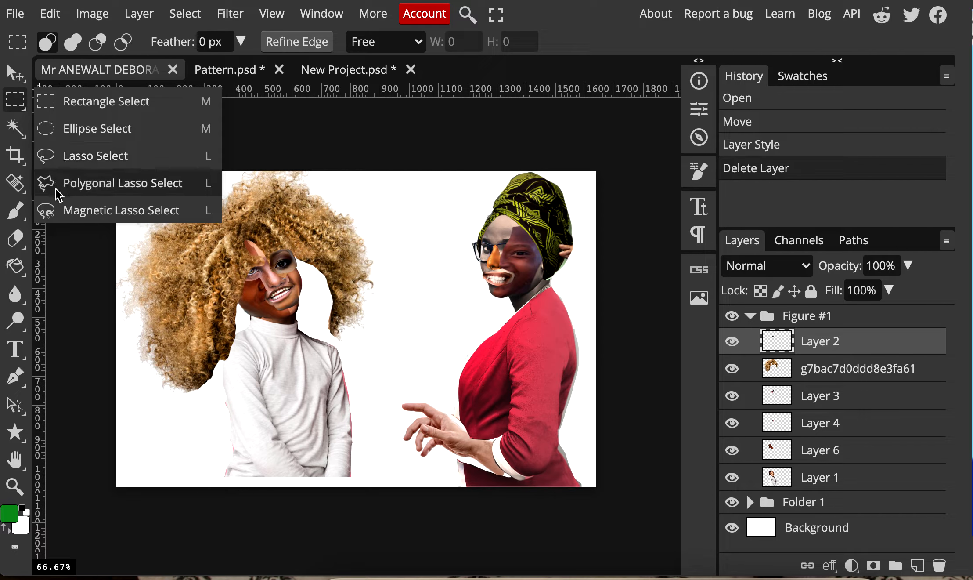
click(80, 156)
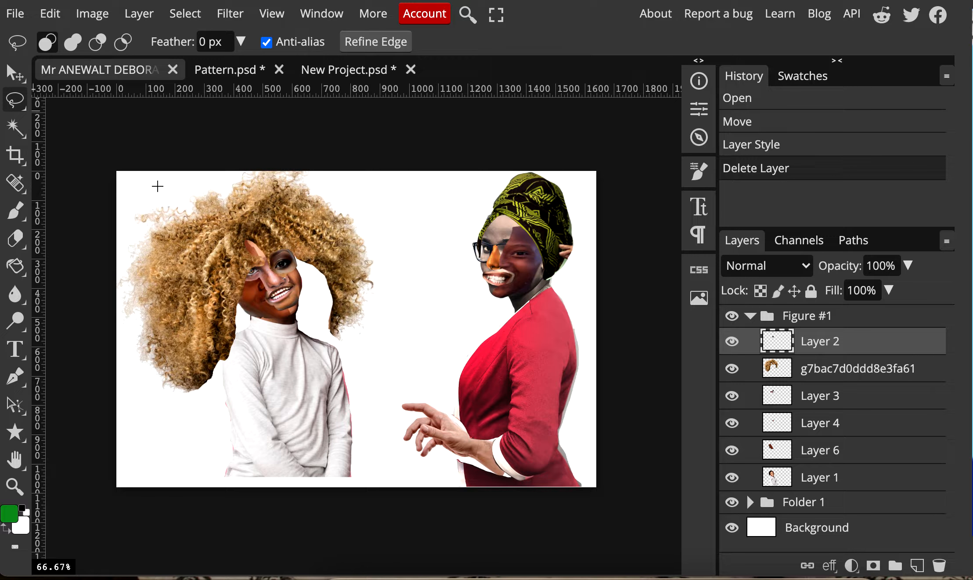
mouse_move(277, 323)
mouse_down()
mouse_move(253, 316)
mouse_move(228, 363)
mouse_move(228, 478)
mouse_move(349, 481)
mouse_move(354, 403)
mouse_move(341, 358)
mouse_move(299, 322)
mouse_move(247, 327)
mouse_up()
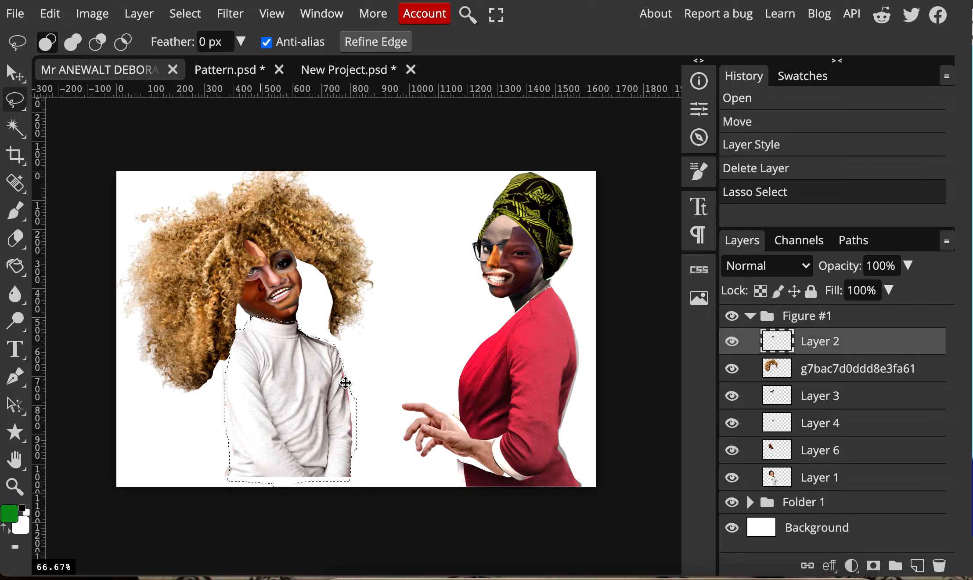
Subtract the excess areas outside both sleeves from the turtleneck selection with the Lasso
click(97, 42)
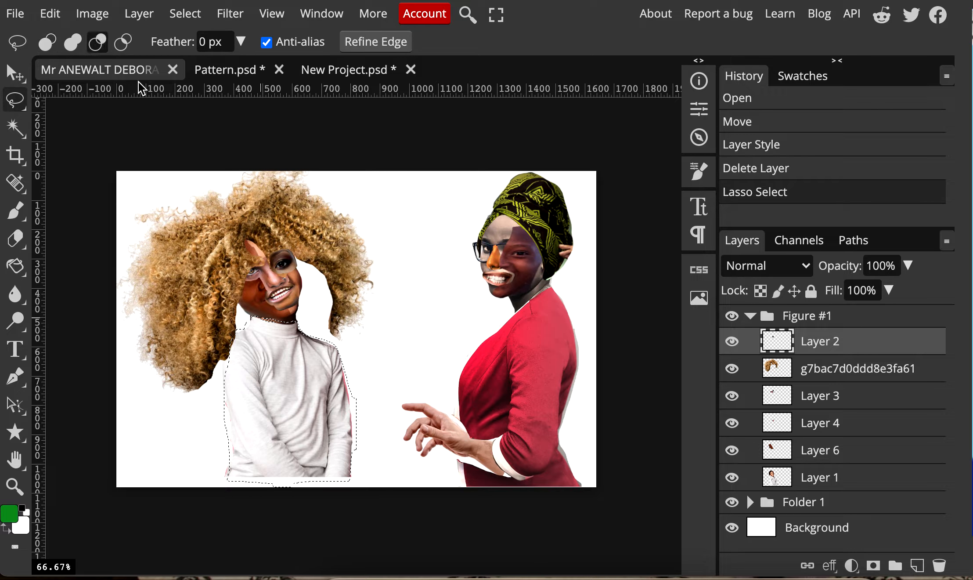
mouse_move(352, 382)
mouse_down()
mouse_move(358, 457)
mouse_move(370, 451)
mouse_move(355, 386)
mouse_move(352, 407)
mouse_move(367, 391)
mouse_up()
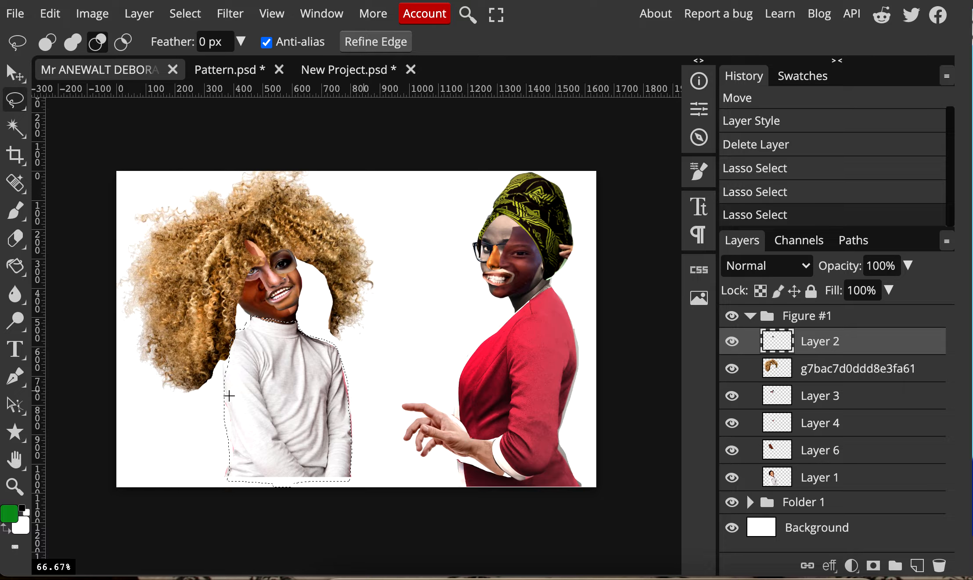
mouse_move(218, 397)
mouse_down()
mouse_move(232, 455)
mouse_move(211, 459)
mouse_up()
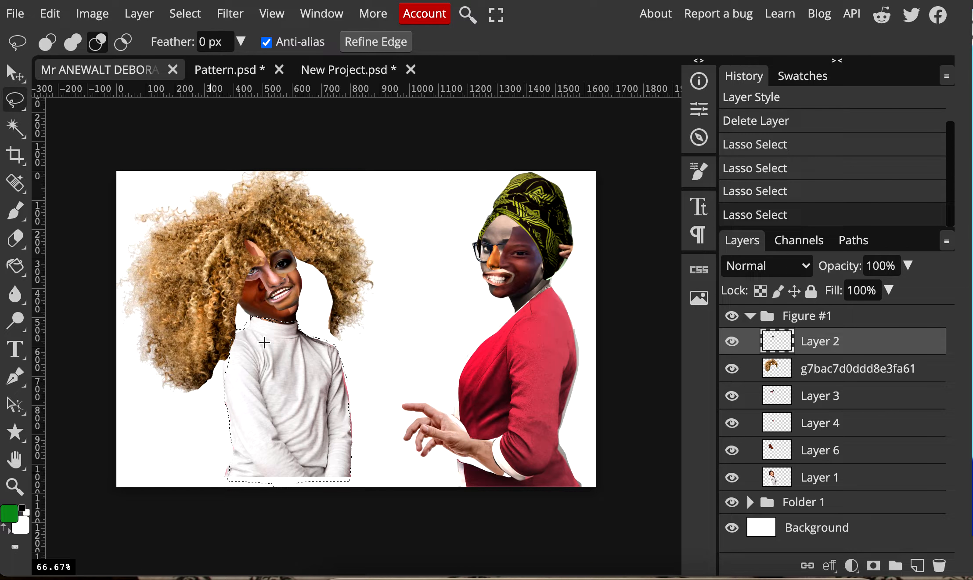
Create a Pattern Fill layer masked to the turtleneck selection
click(139, 14)
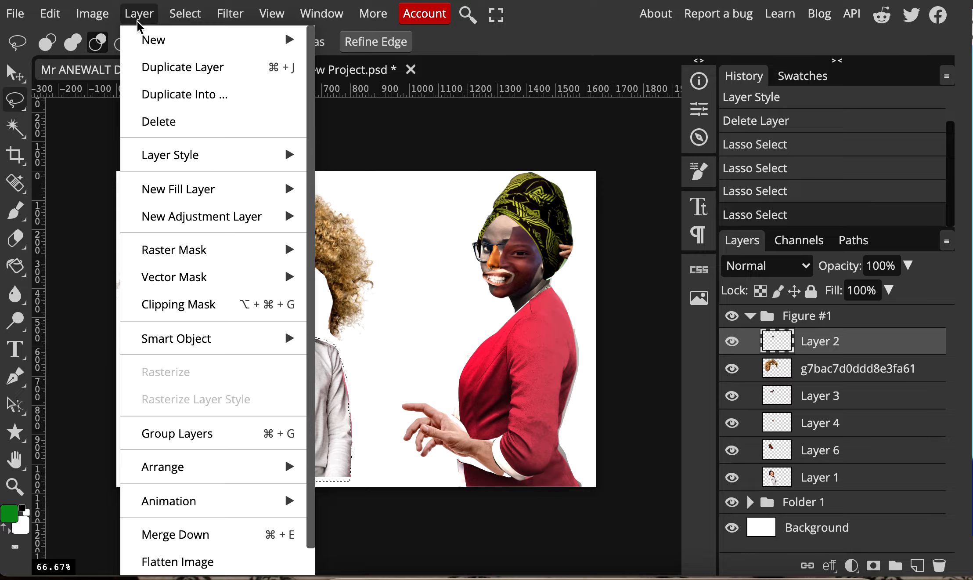
mouse_move(151, 41)
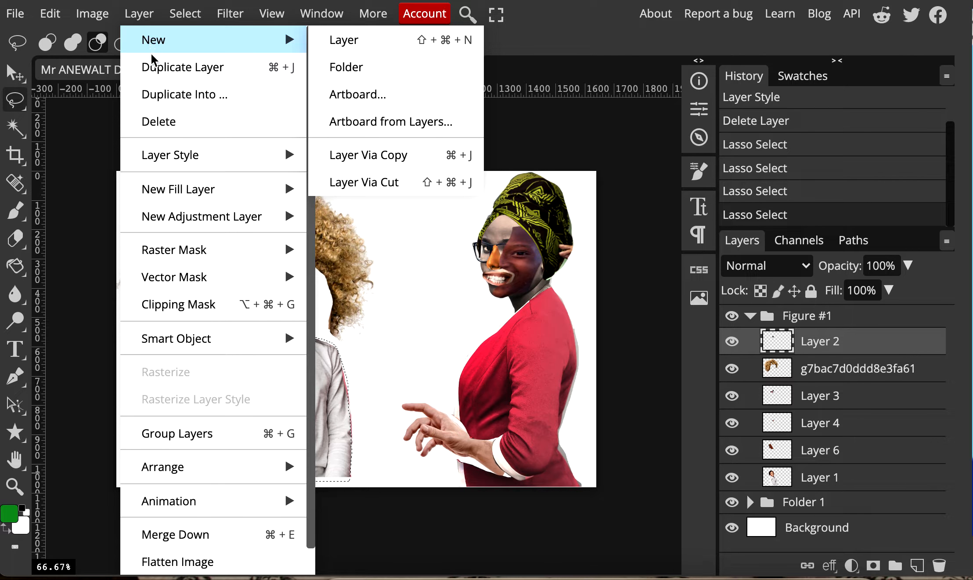
mouse_move(181, 193)
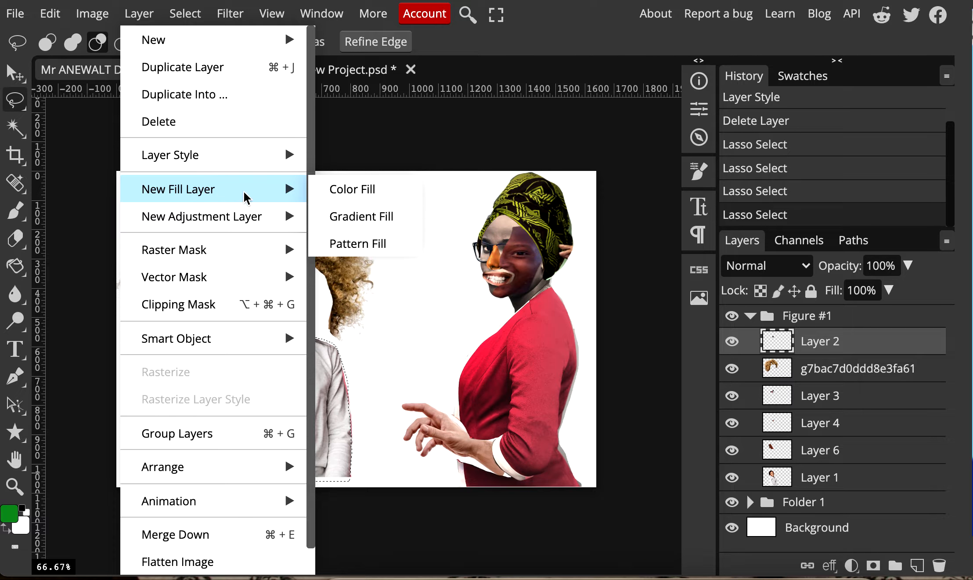
click(358, 244)
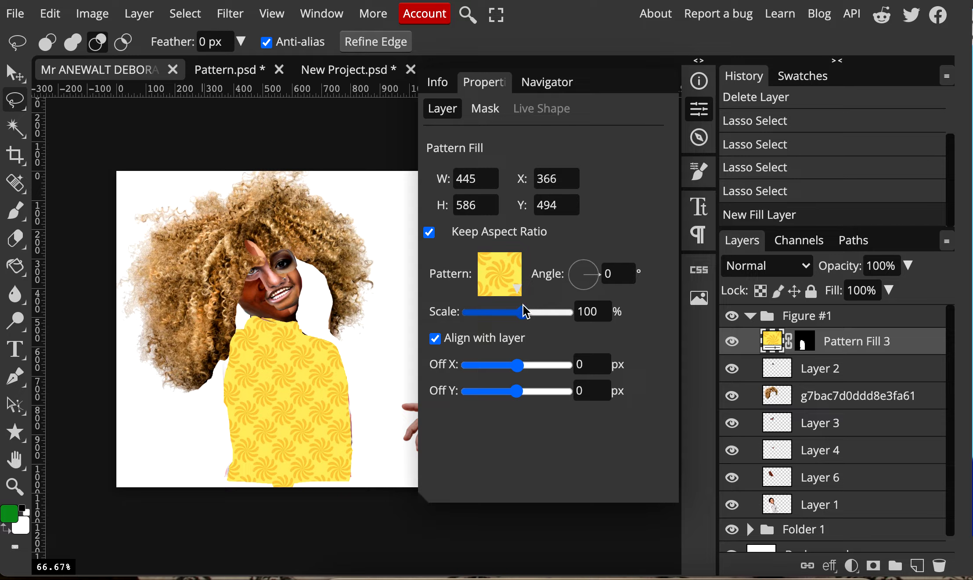
Set the turtleneck fill's pattern to the custom green thumbs-up and arrow tile
click(517, 293)
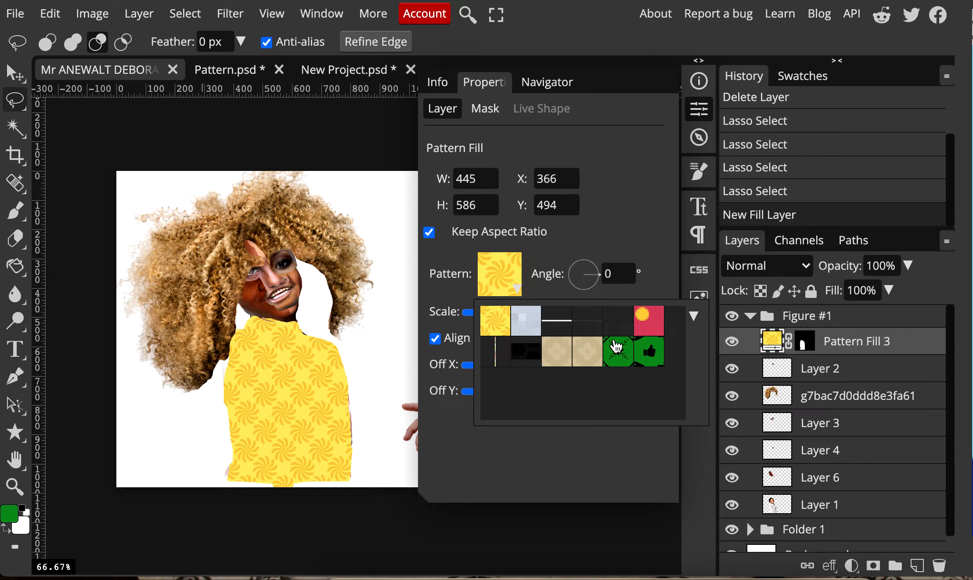
click(649, 330)
click(597, 355)
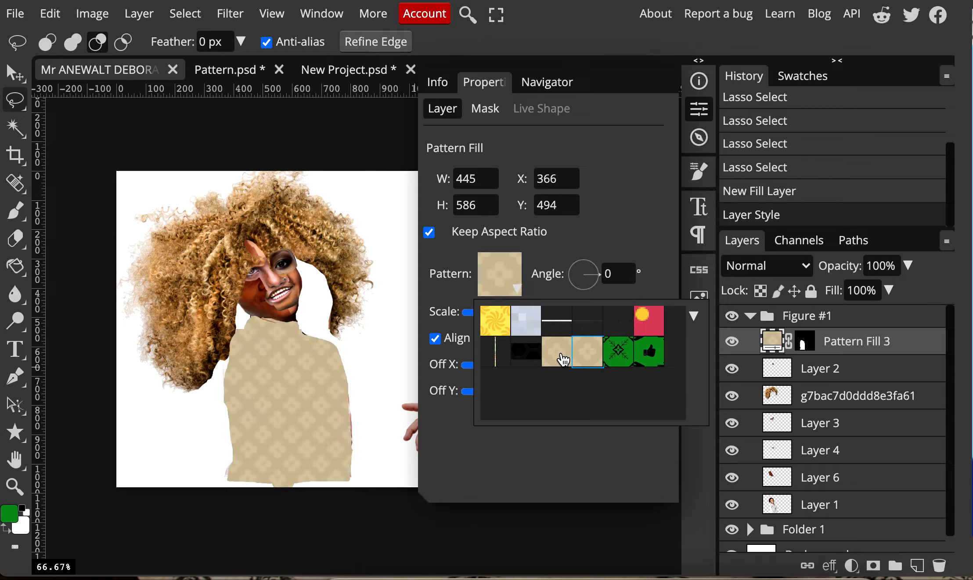
click(630, 359)
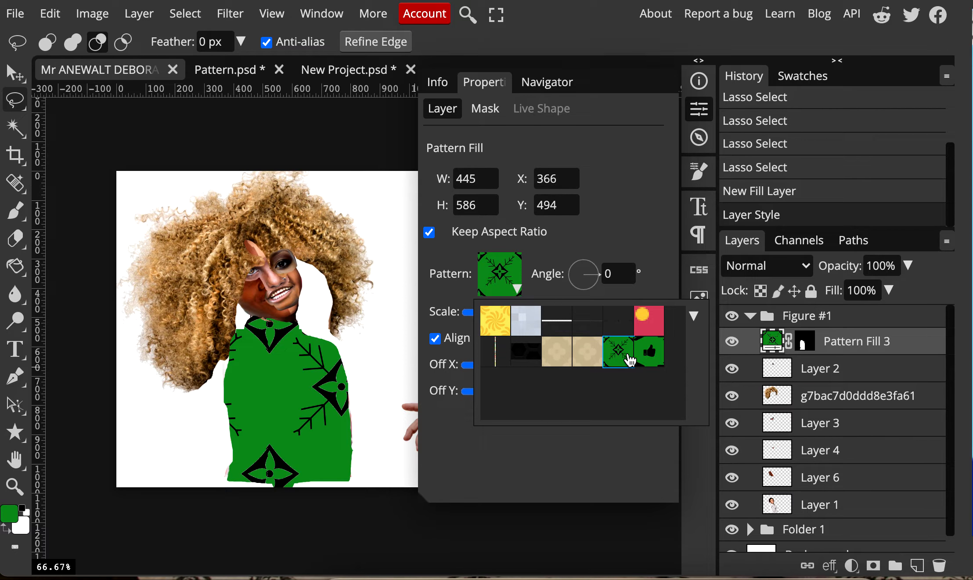
click(649, 355)
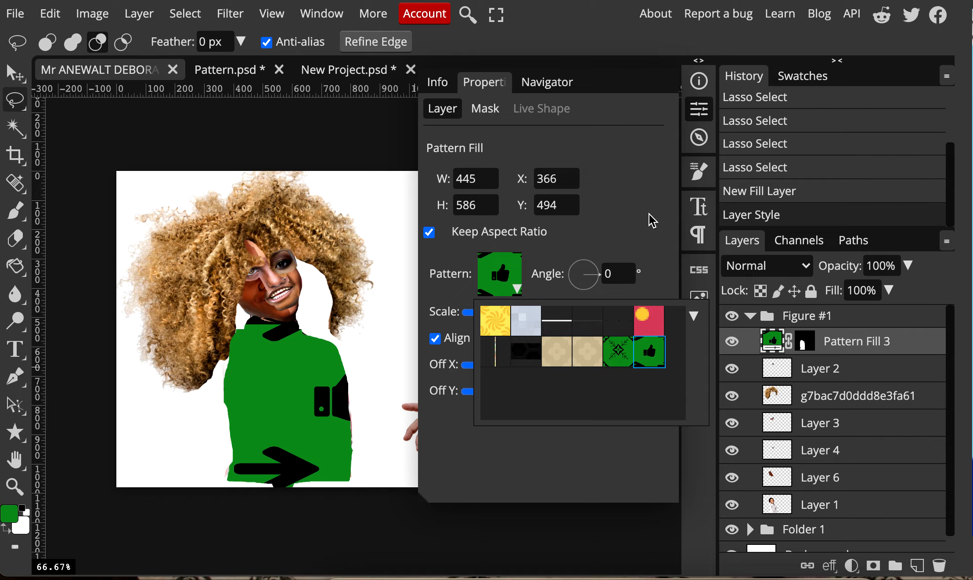
click(614, 214)
click(515, 286)
click(626, 207)
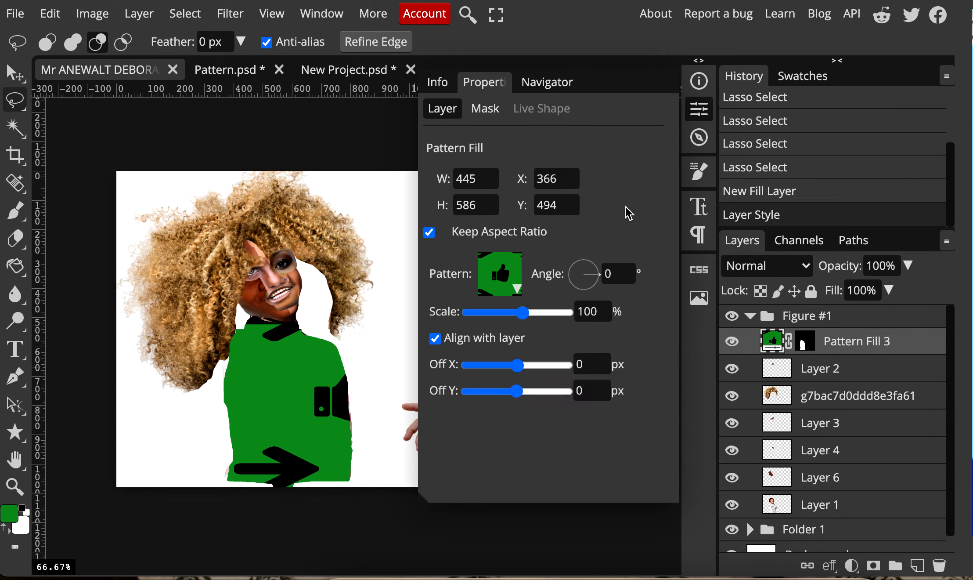
Scale the turtleneck's pattern down to small motifs, increase its horizontal offset, and rotate it so the arrows point diagonally up and right
drag(522, 312, 496, 313)
mouse_move(517, 367)
mouse_down()
mouse_move(504, 372)
mouse_move(531, 372)
mouse_up()
drag(598, 275, 596, 264)
click(700, 110)
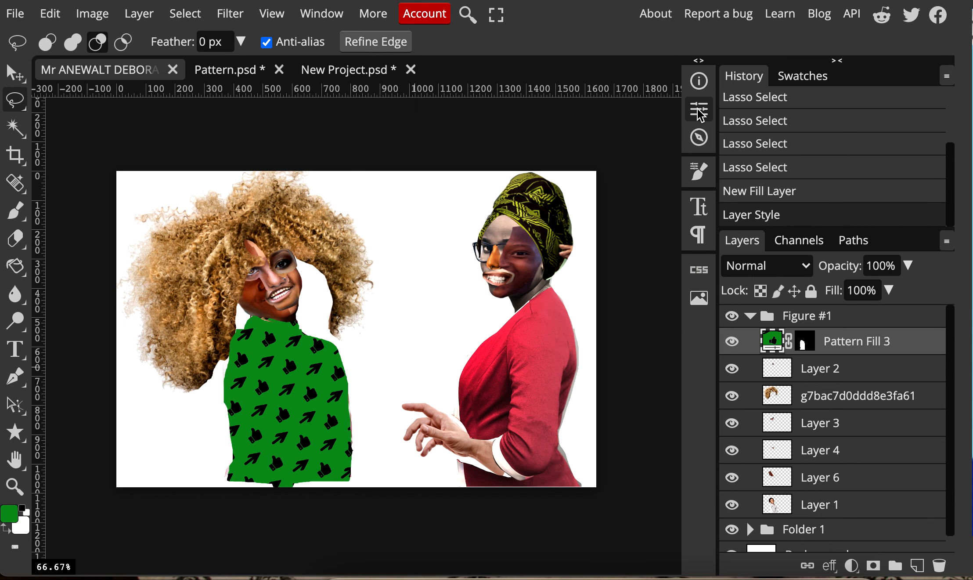